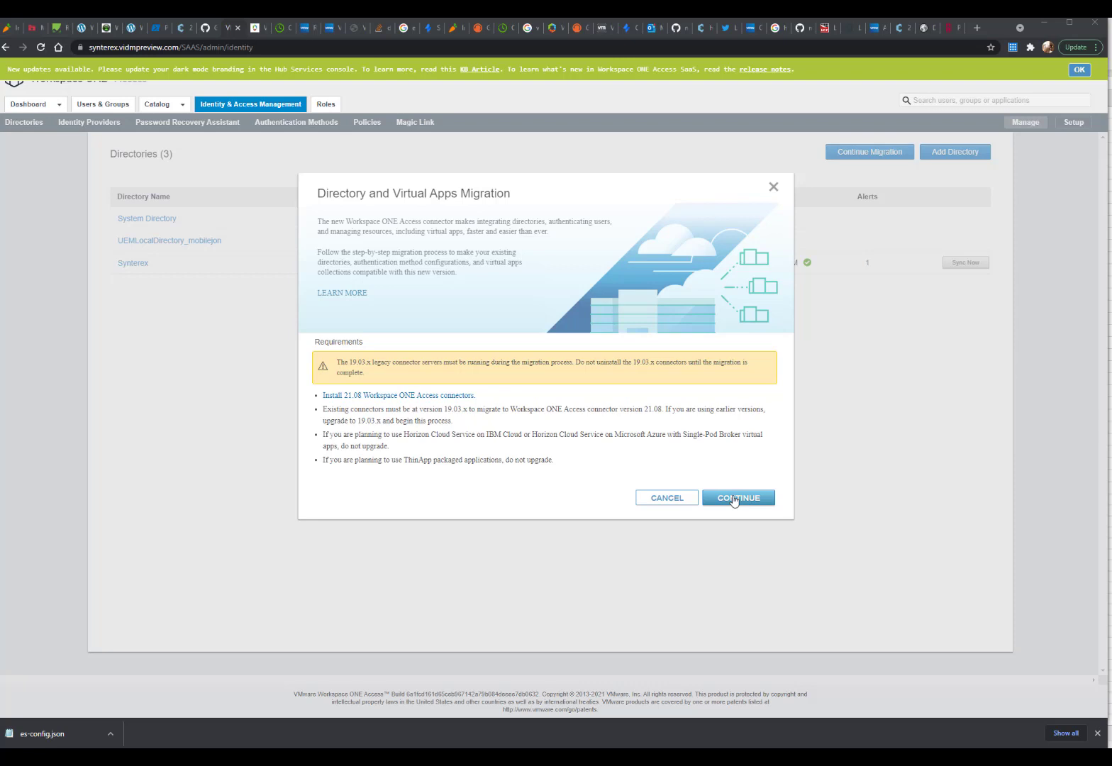
Proceed to the Migration Dashboard and start migrating the Synterex directory
left_click(735, 499)
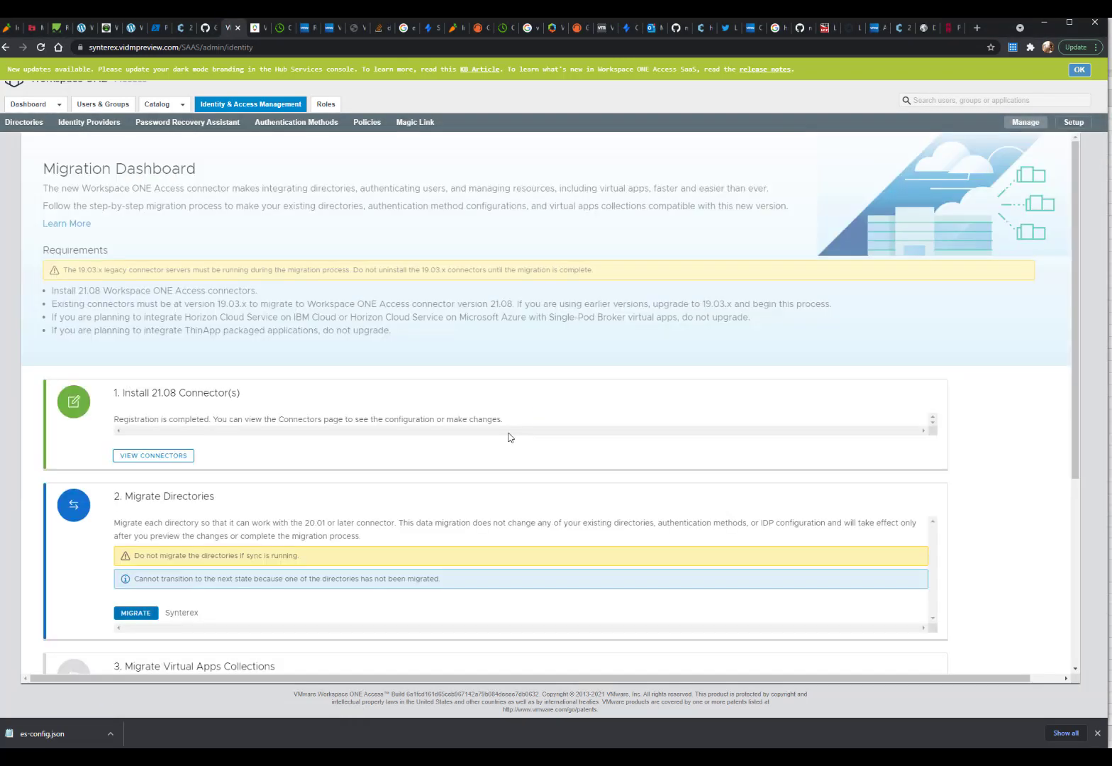
scroll(508, 437, "down", 1)
scroll(259, 408, "down", 1)
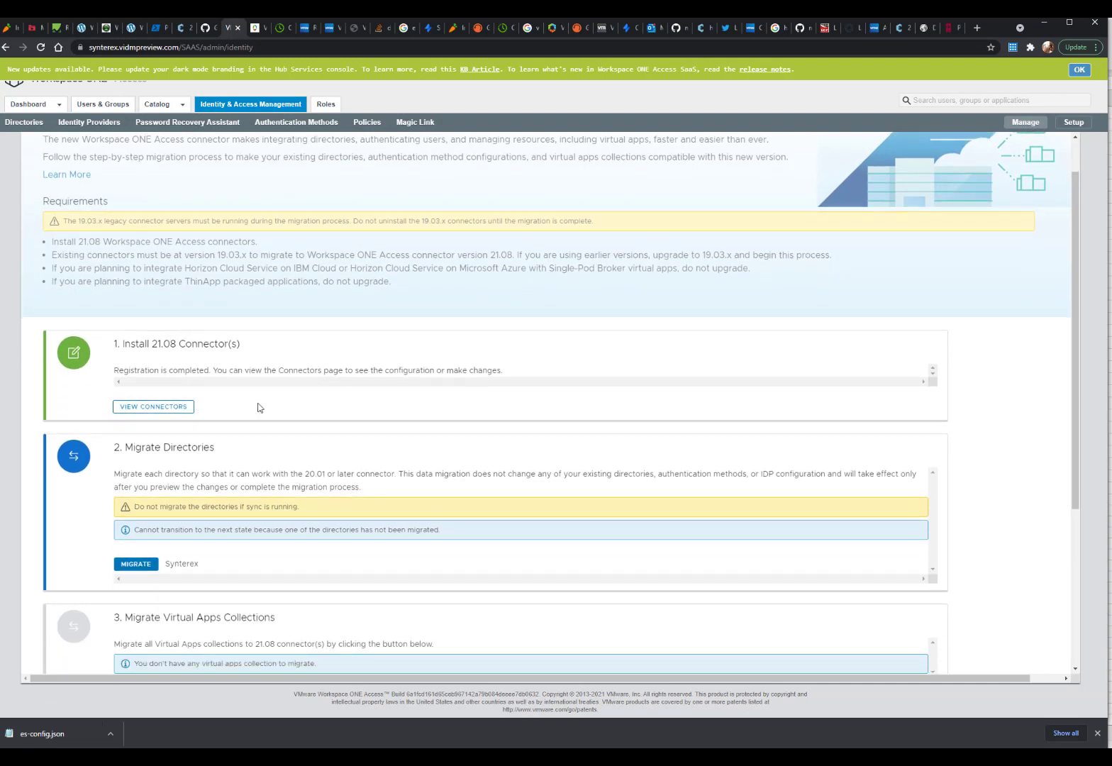
scroll(258, 408, "down", 2)
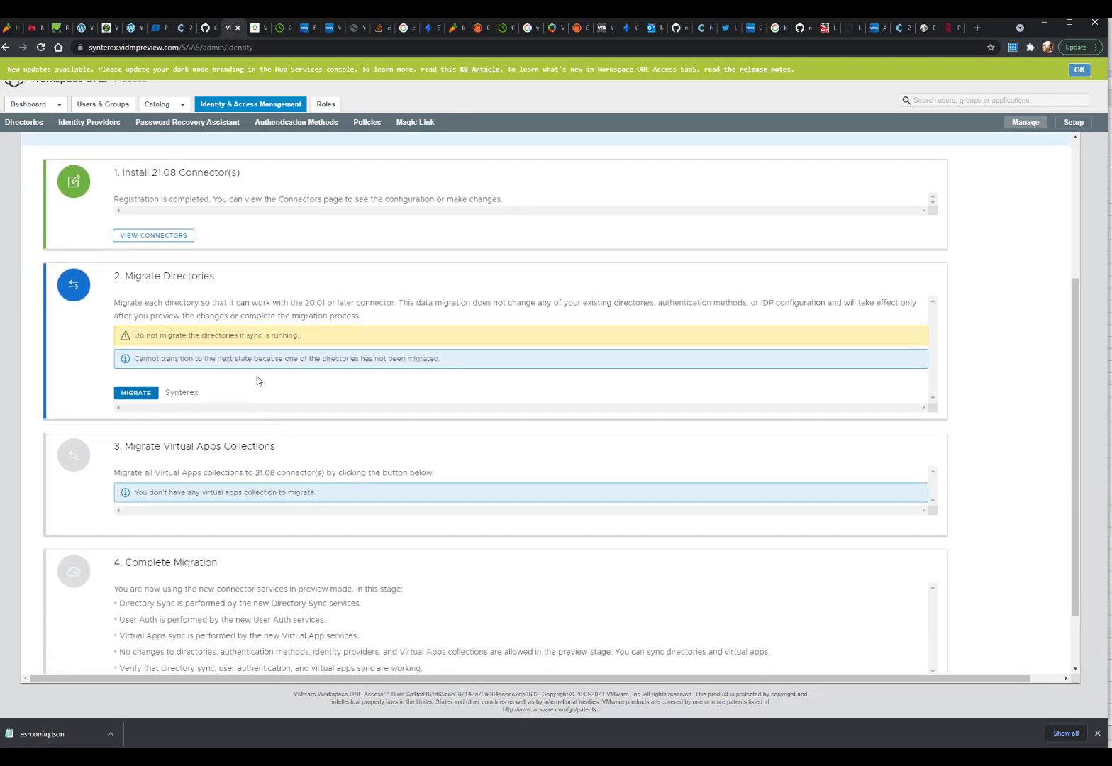
left_click(131, 395)
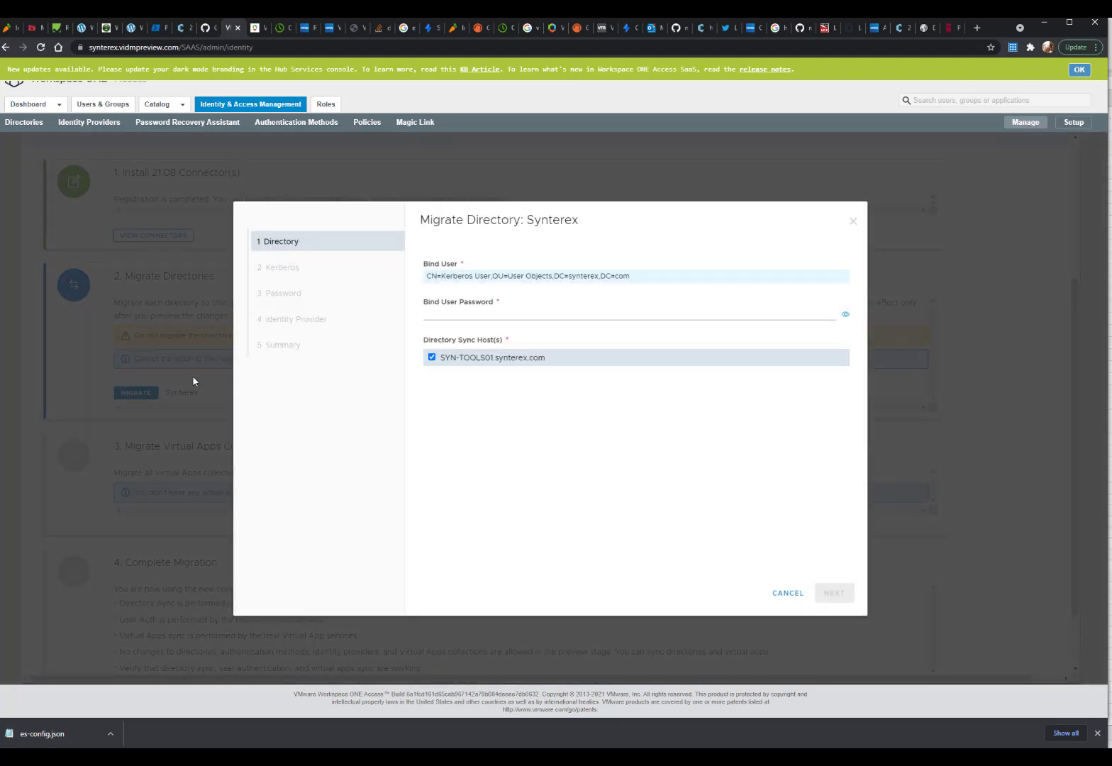
Enter the bind user password for the directory and continue with SYN-TOOLS01.synterex.com as the directory sync host
left_click(461, 313)
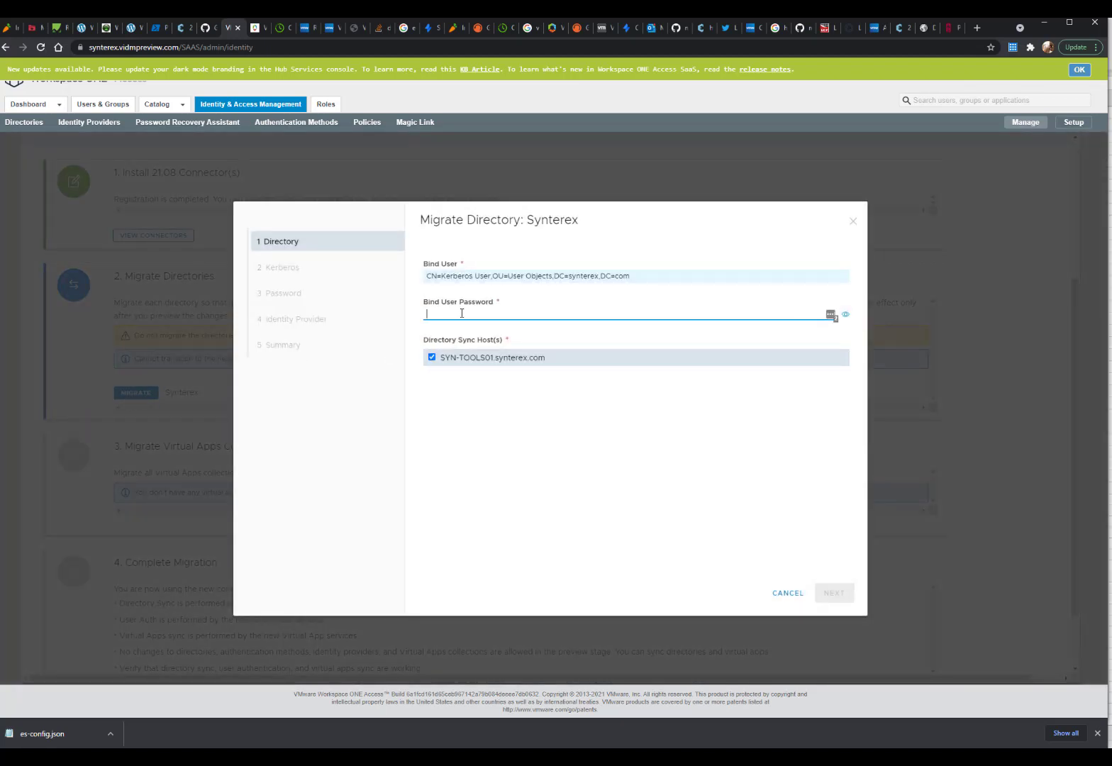
type("*********")
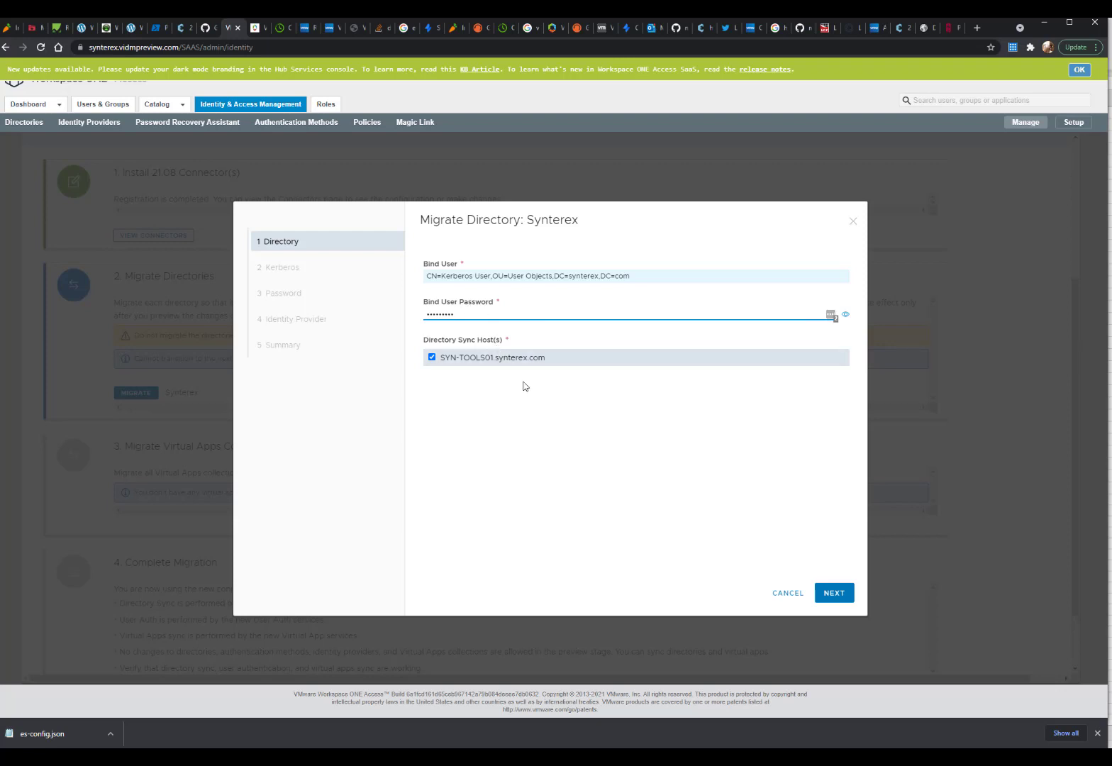
left_click(836, 592)
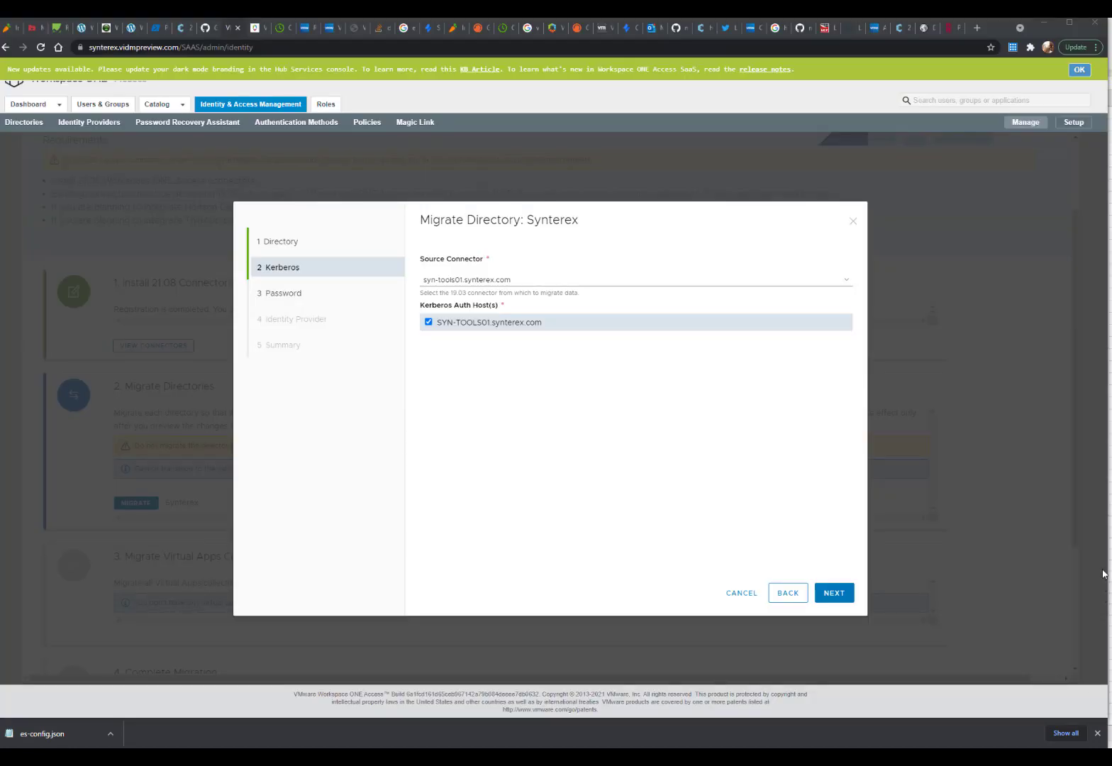
Accept the Kerberos settings, then enter the bind password for password authentication and continue to the identity provider settings
left_click(833, 595)
left_click(546, 388)
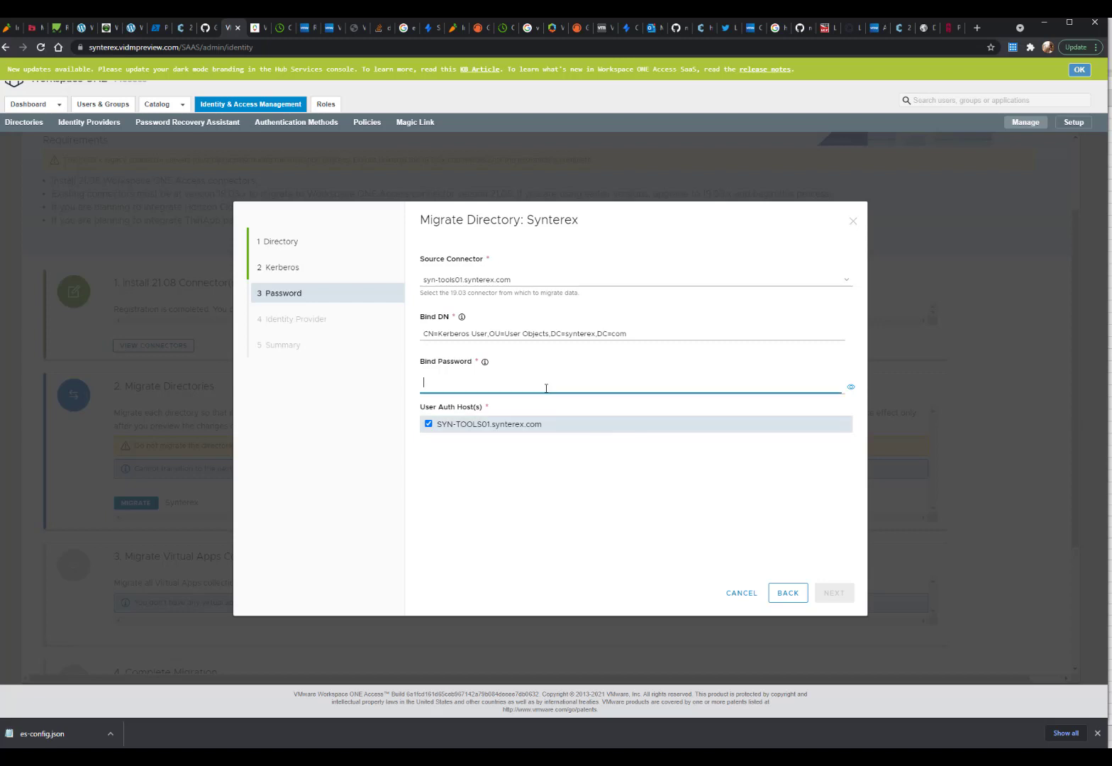
type("********")
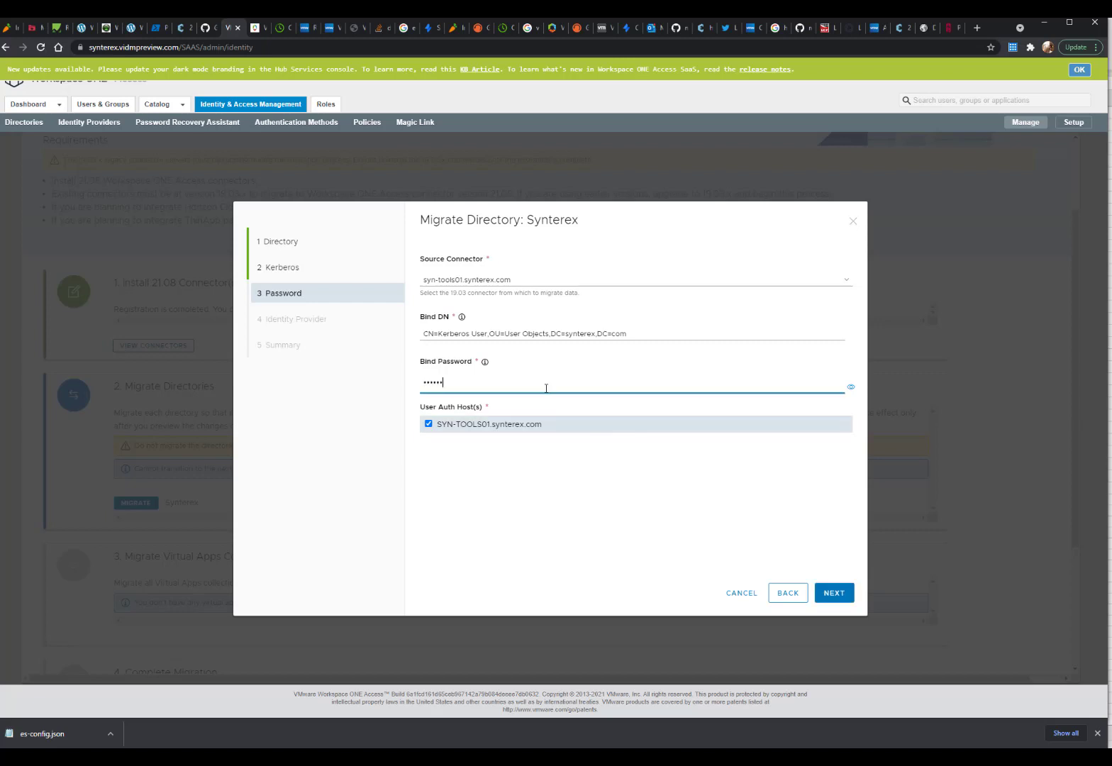
left_click(834, 593)
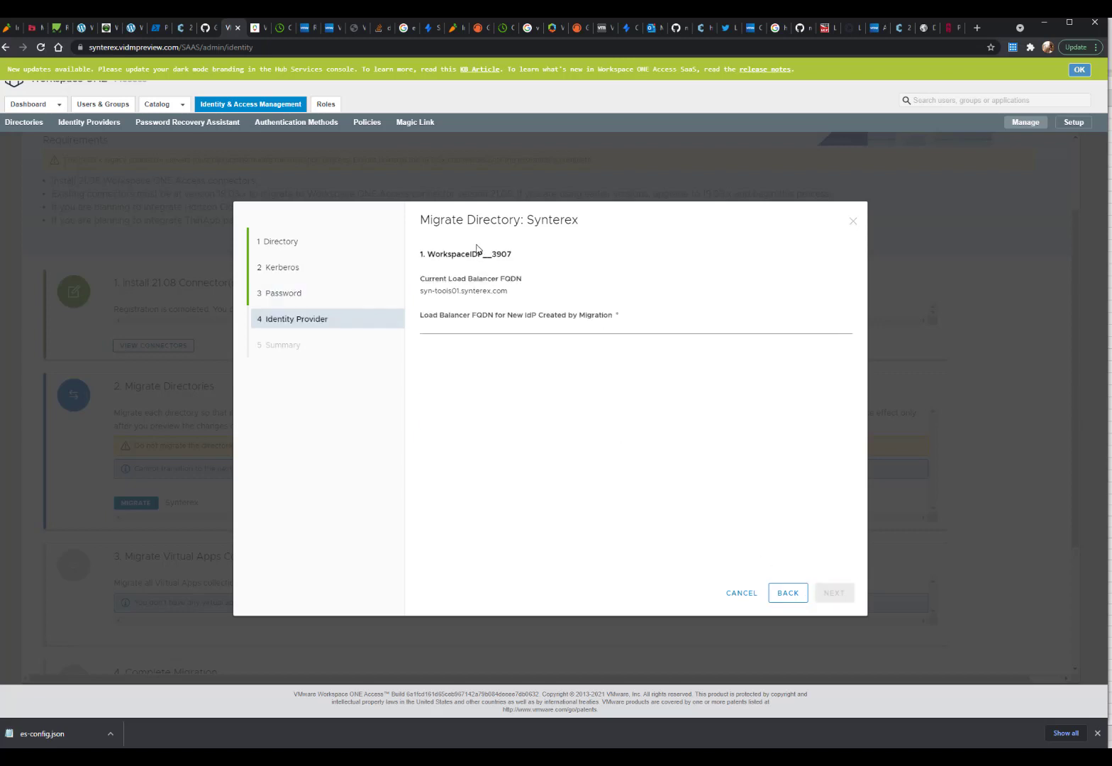
Set the new identity provider's load balancer FQDN to syn-tools01.synterex.com and save the directory migration
left_click(498, 330)
triple_click(479, 291)
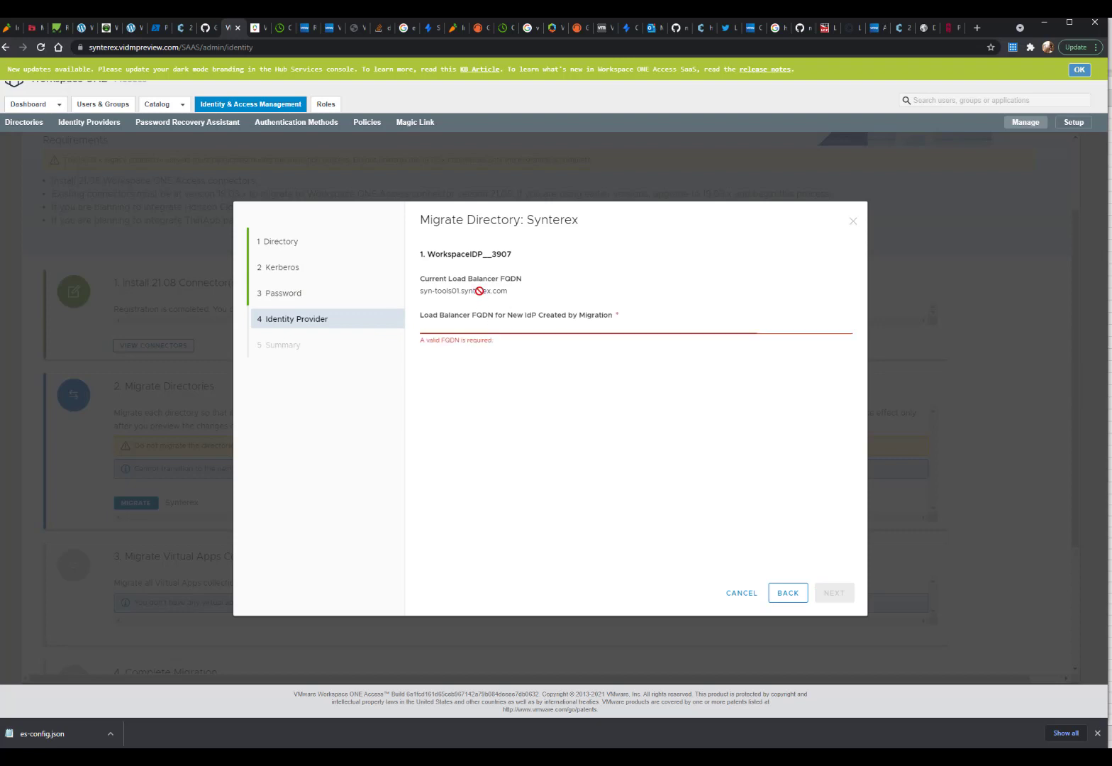
left_click_drag(480, 291, 469, 329)
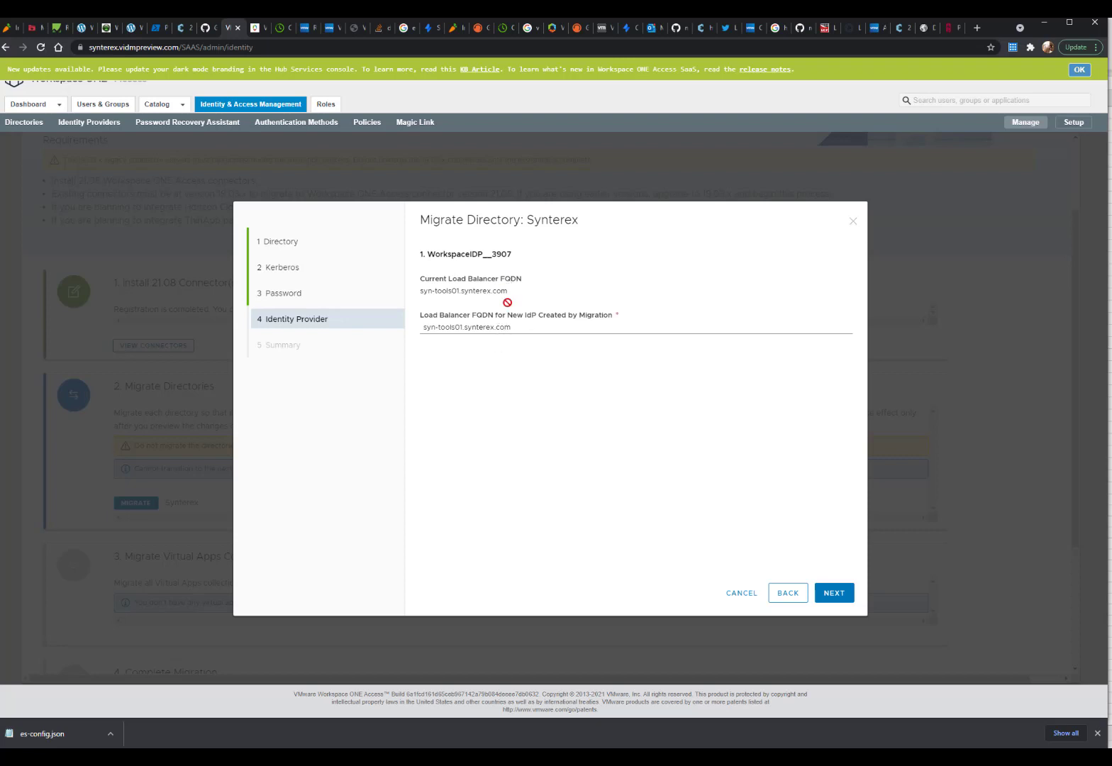
left_click(835, 592)
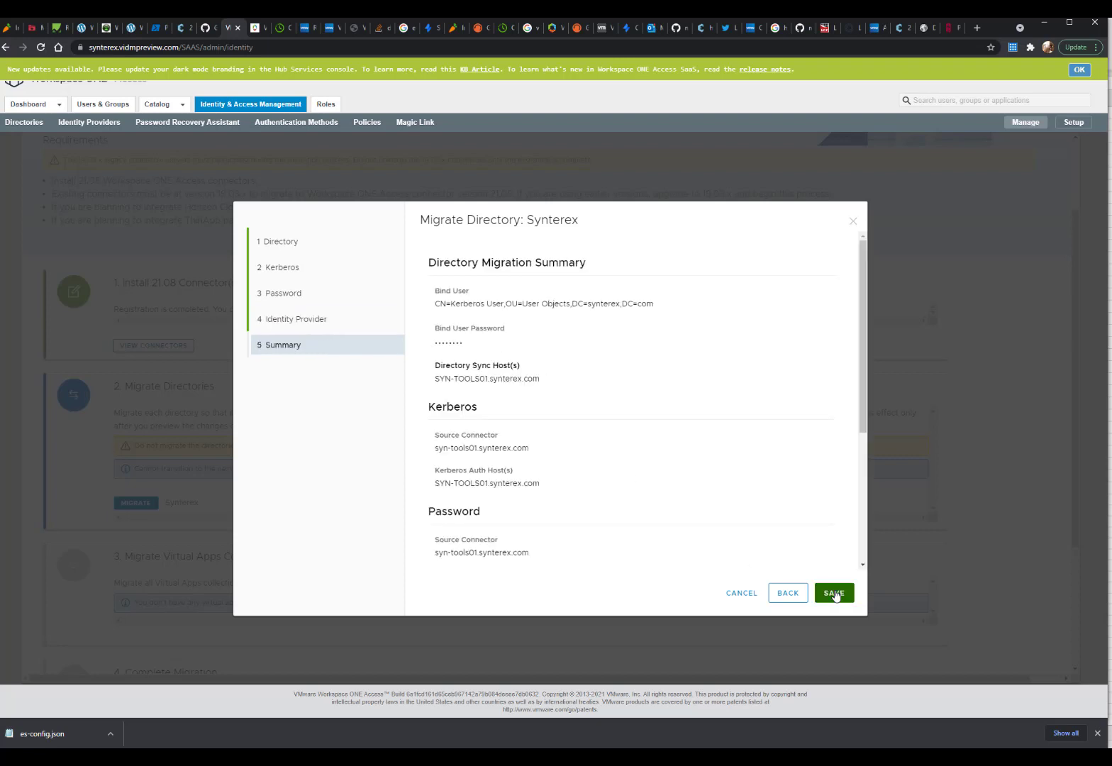
scroll(724, 470, "down", 3)
left_click(835, 592)
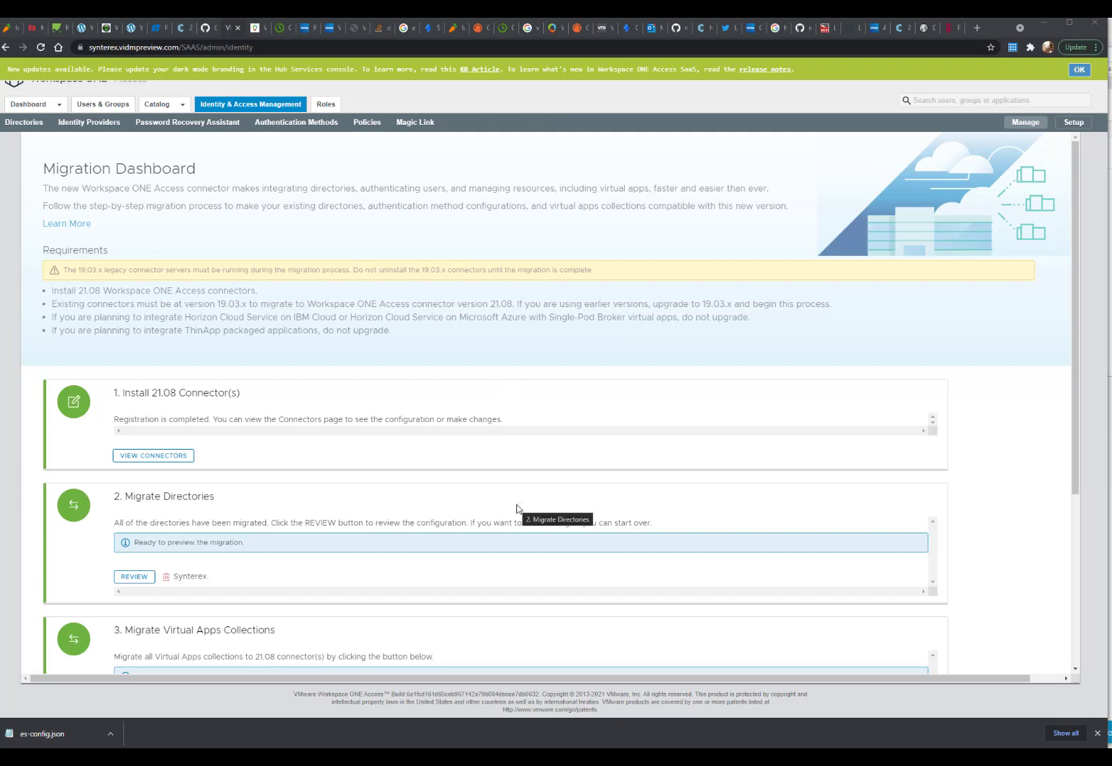
Start the migration preview, confirming that no remigration is needed, and return to the refreshed Migration Dashboard
scroll(517, 509, "down", 4)
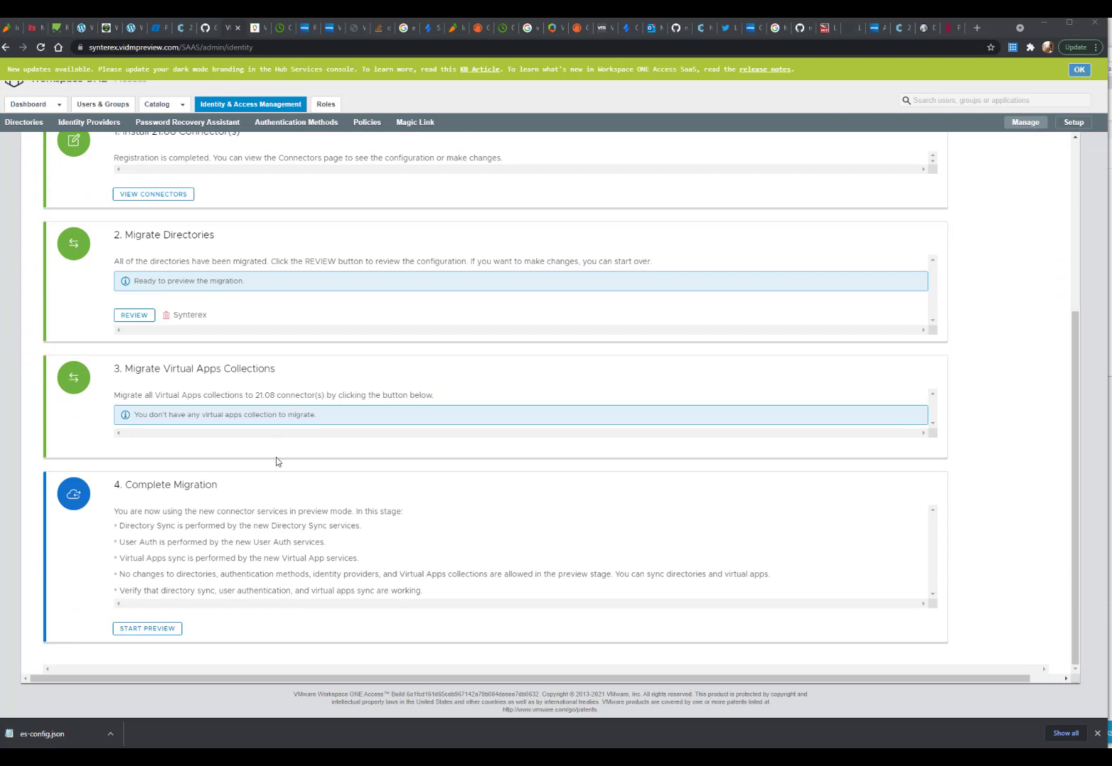
left_click(159, 629)
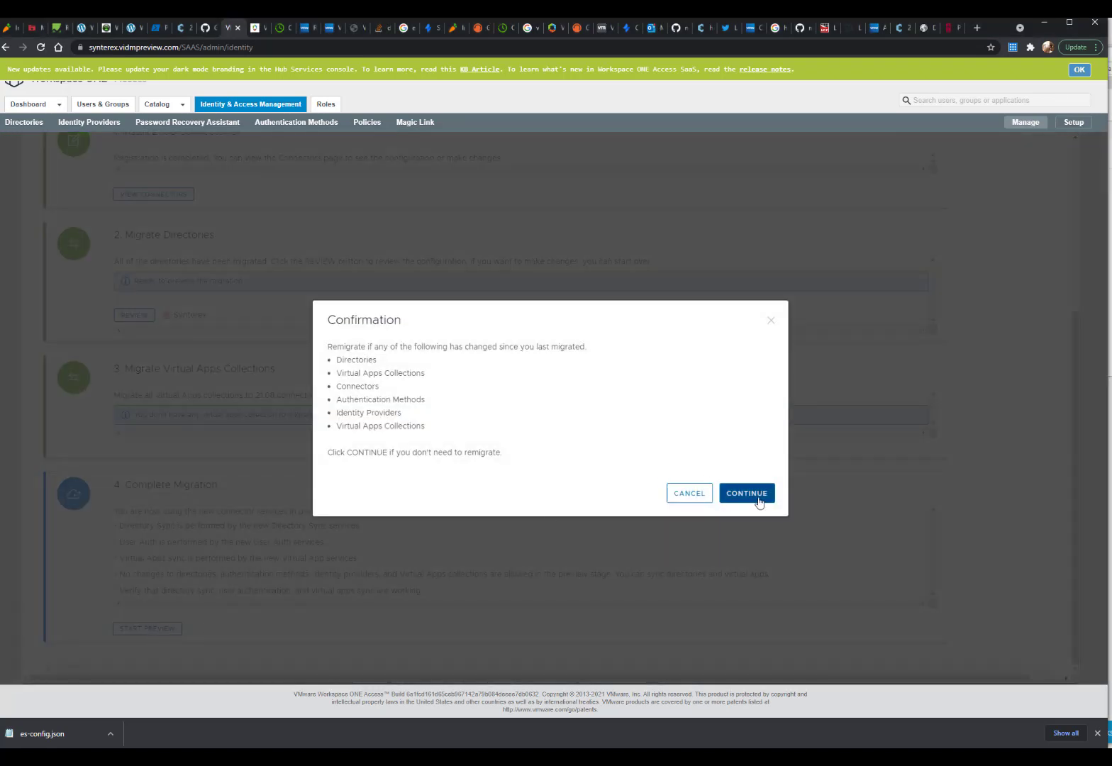
left_click(747, 494)
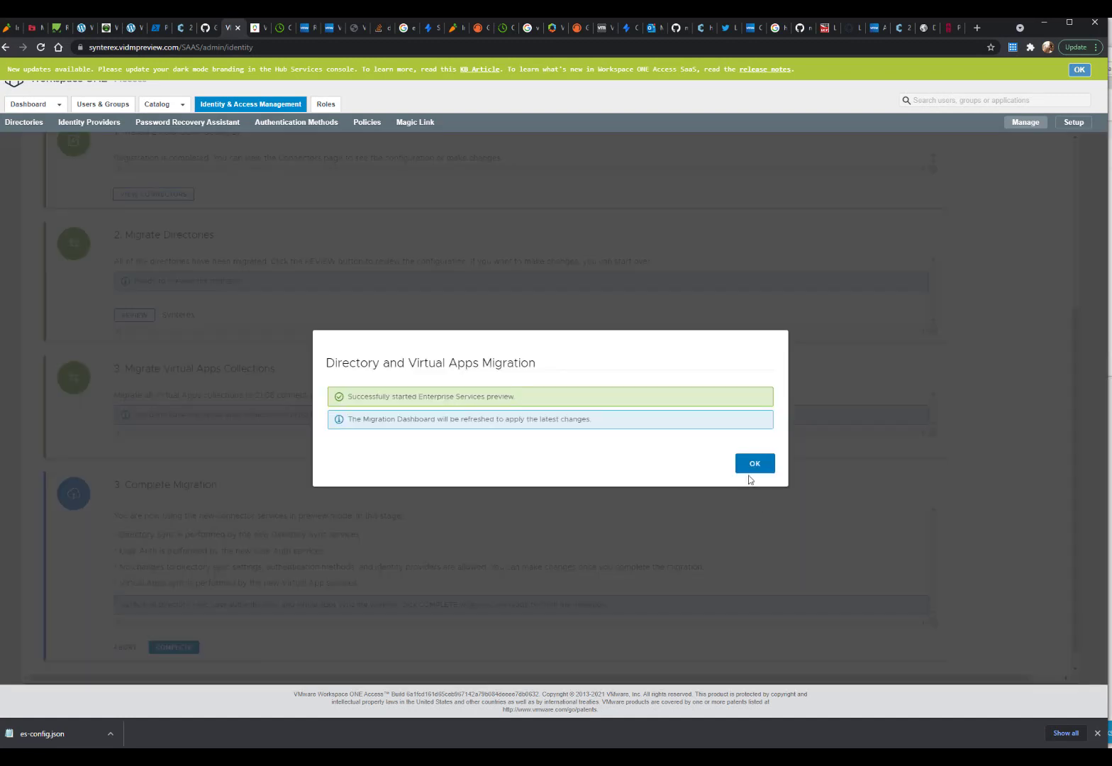
left_click(754, 468)
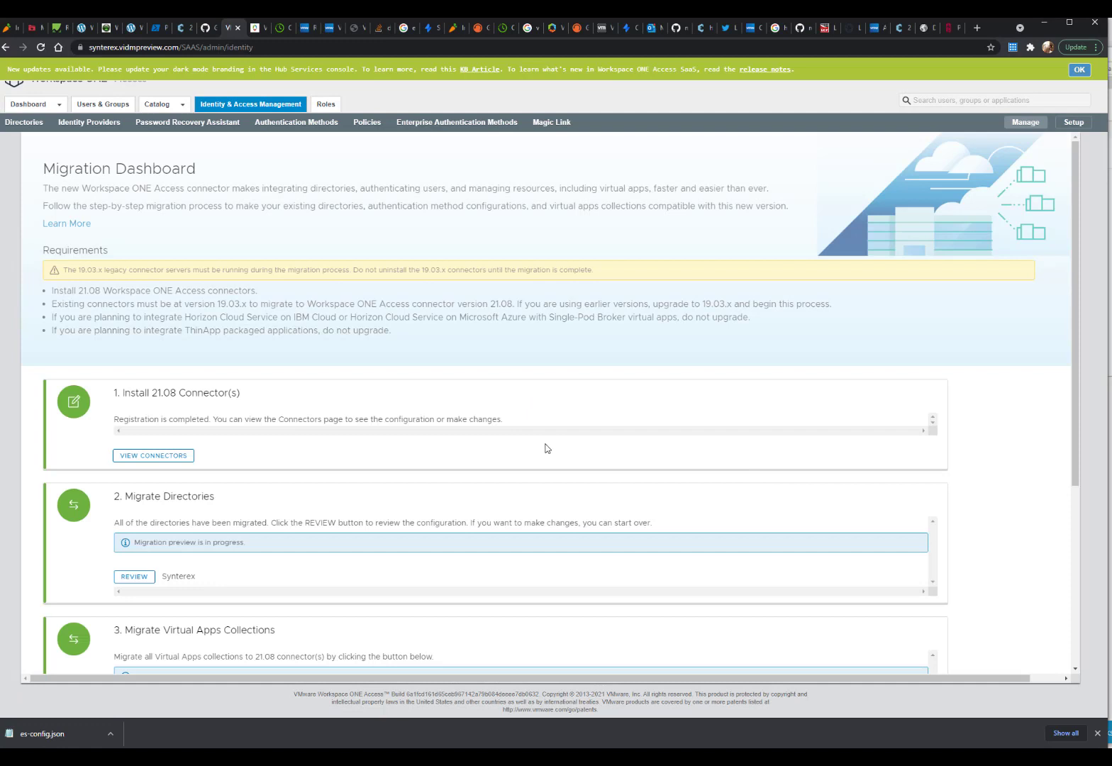
Switch to the SYN-TOOLS01 server console and stop the VMware IDM Connector service
mouse_move(310, 731)
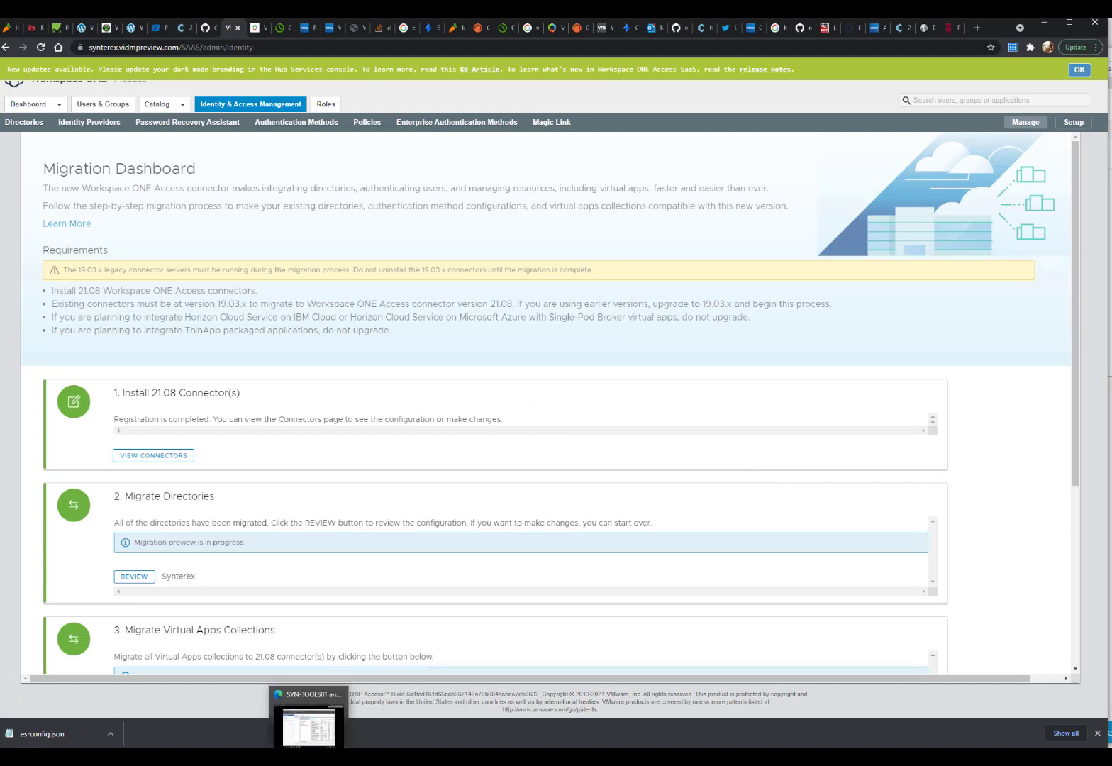
left_click(309, 731)
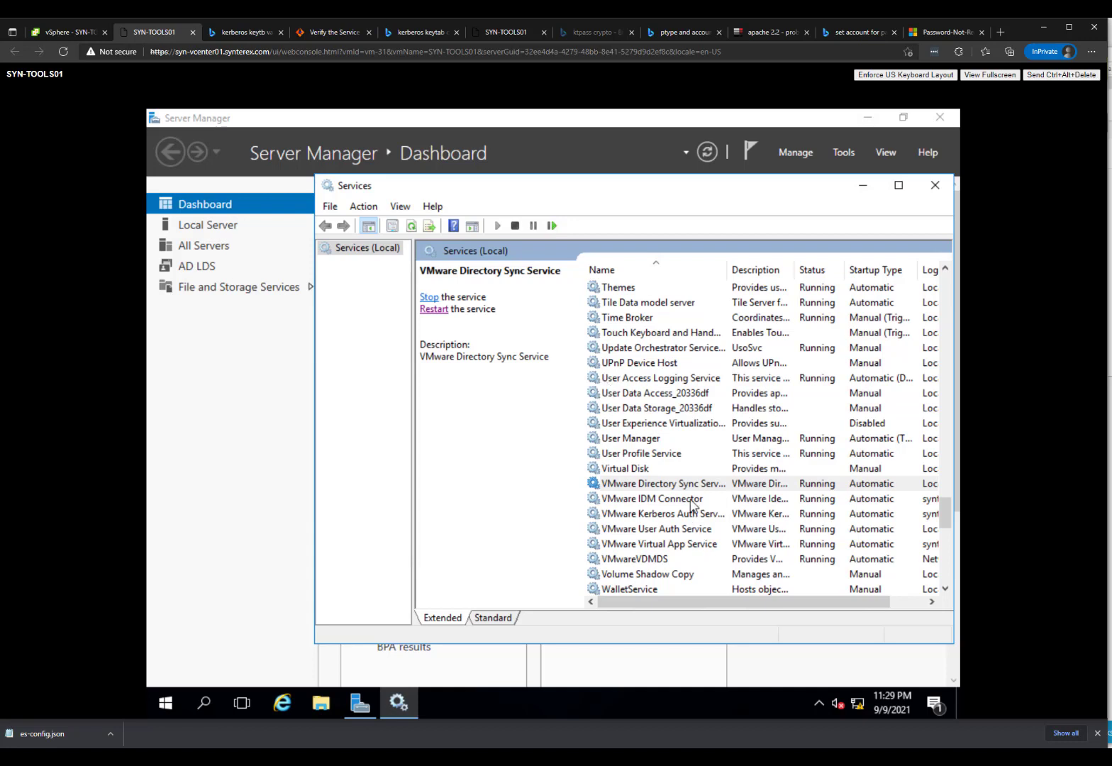
left_click(691, 504)
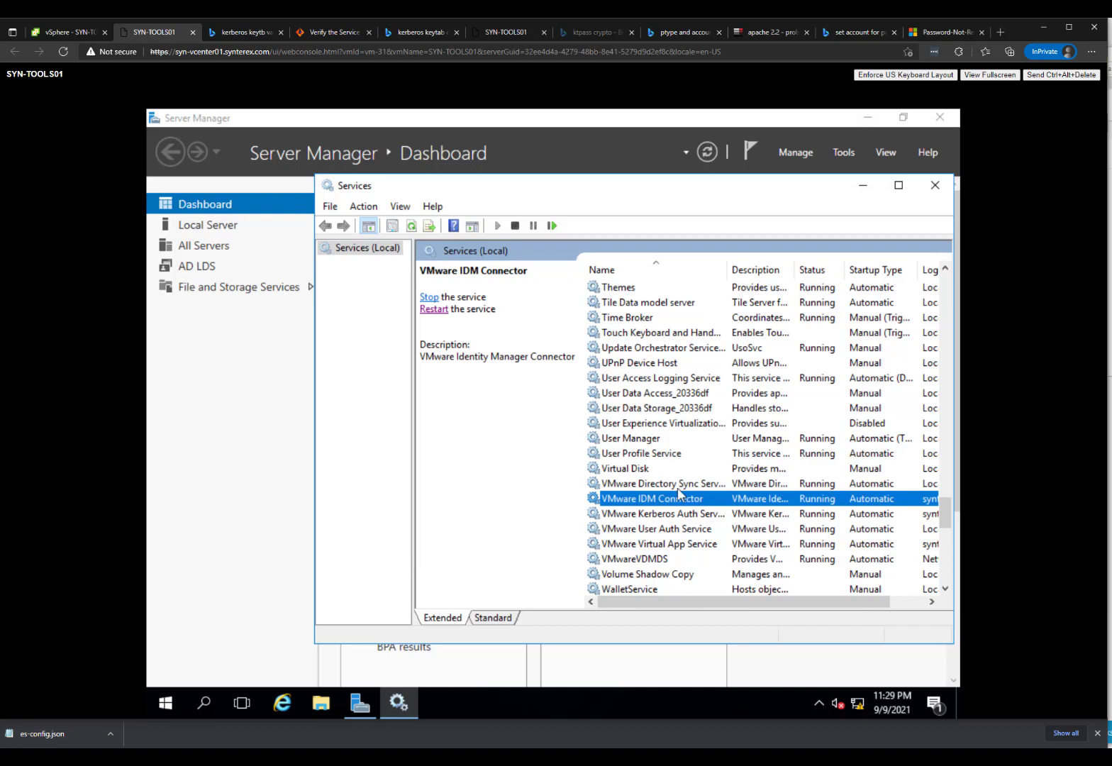
left_click(430, 299)
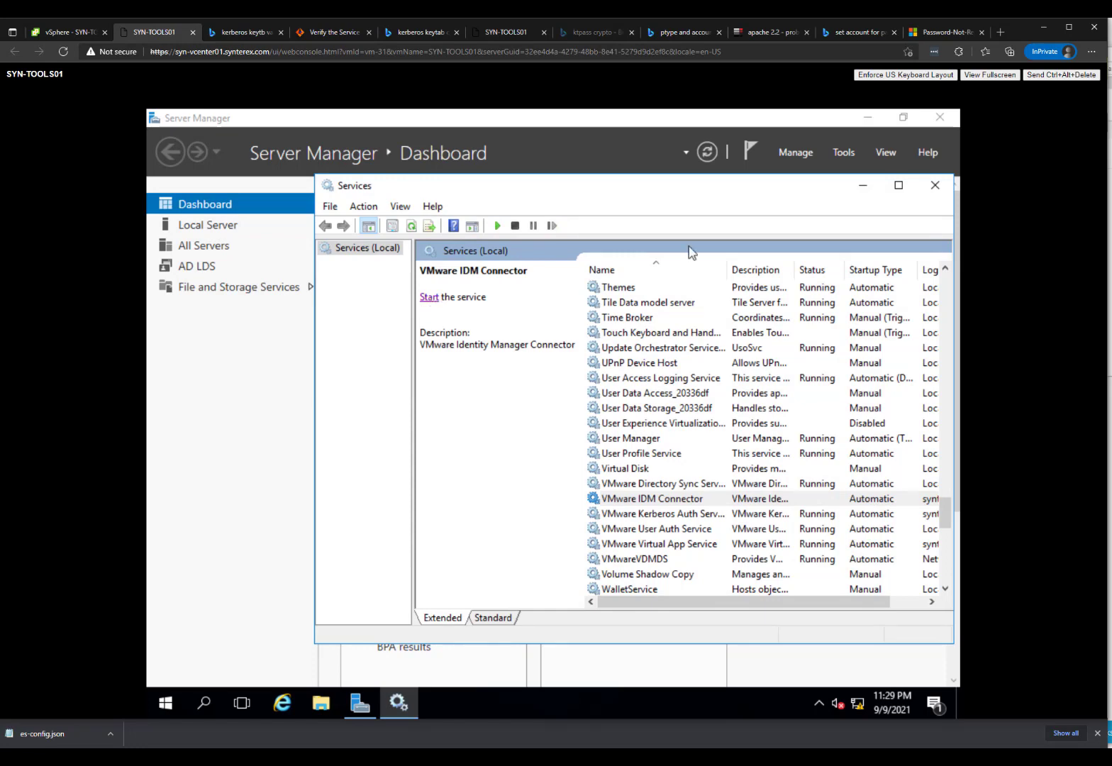
Minimize Server Manager, browse to Program Files\Workspace ONE Access\Kerberos Auth Service\conf in File Explorer and select the krb5 keytab file
left_click(869, 118)
left_click(870, 119)
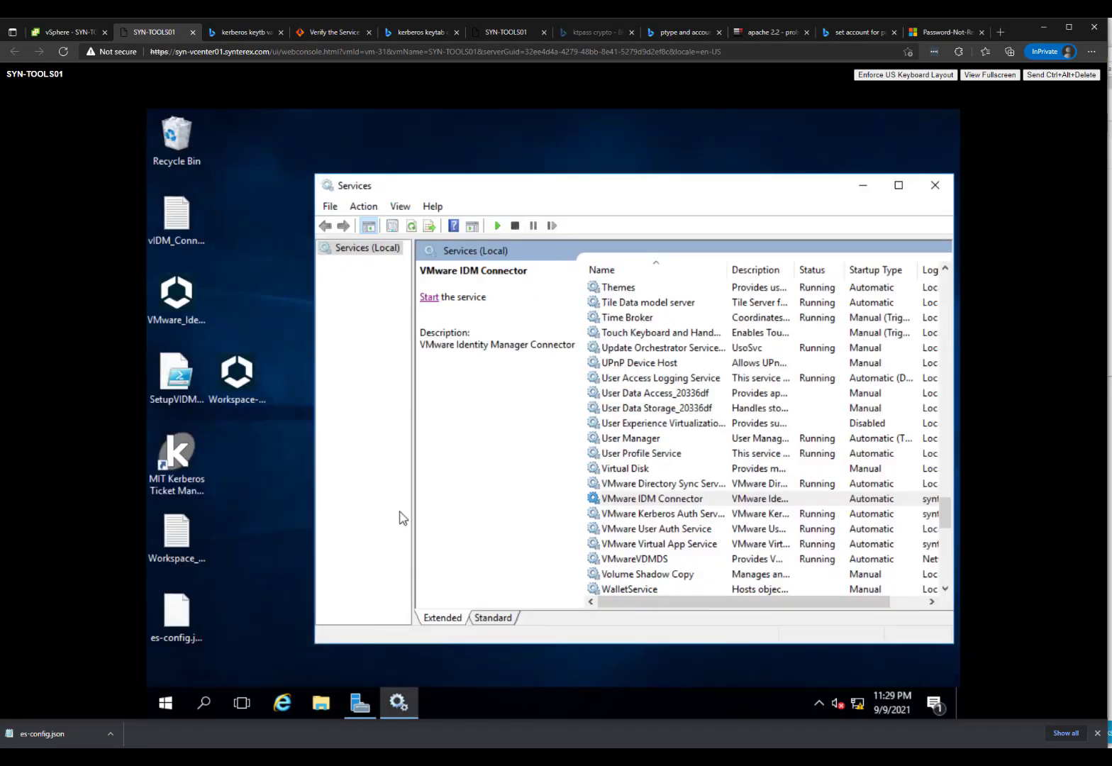
left_click(322, 703)
left_click(500, 227)
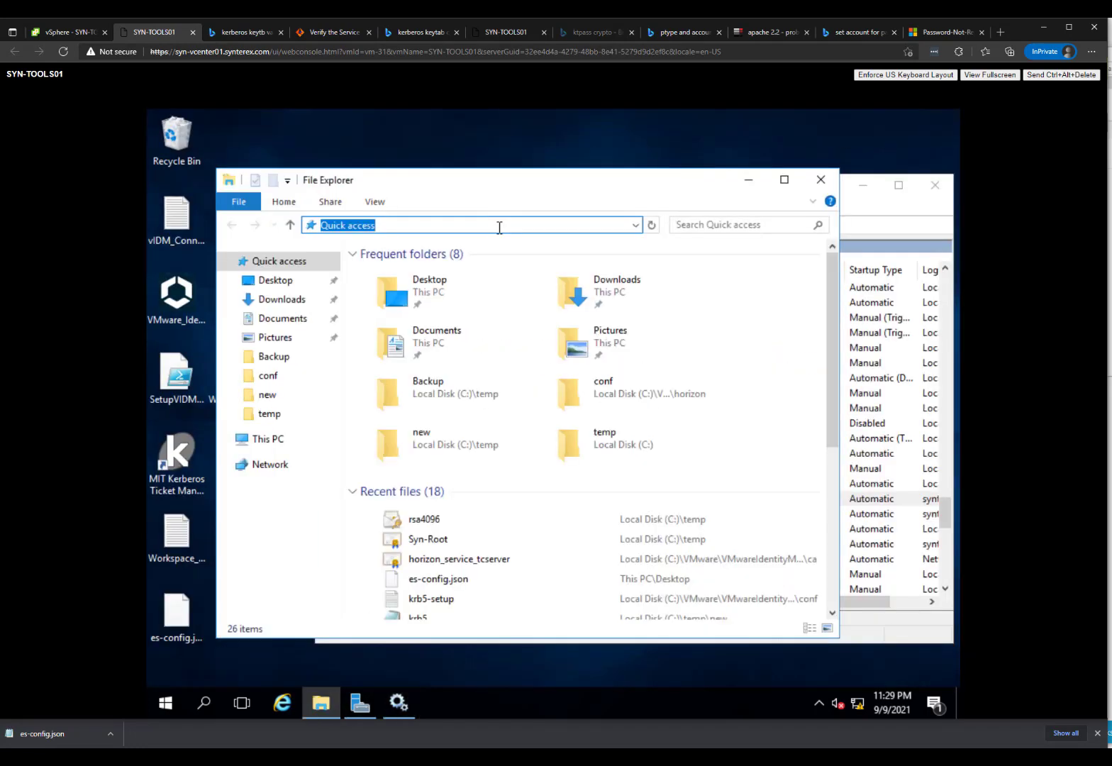
type("c:\\")
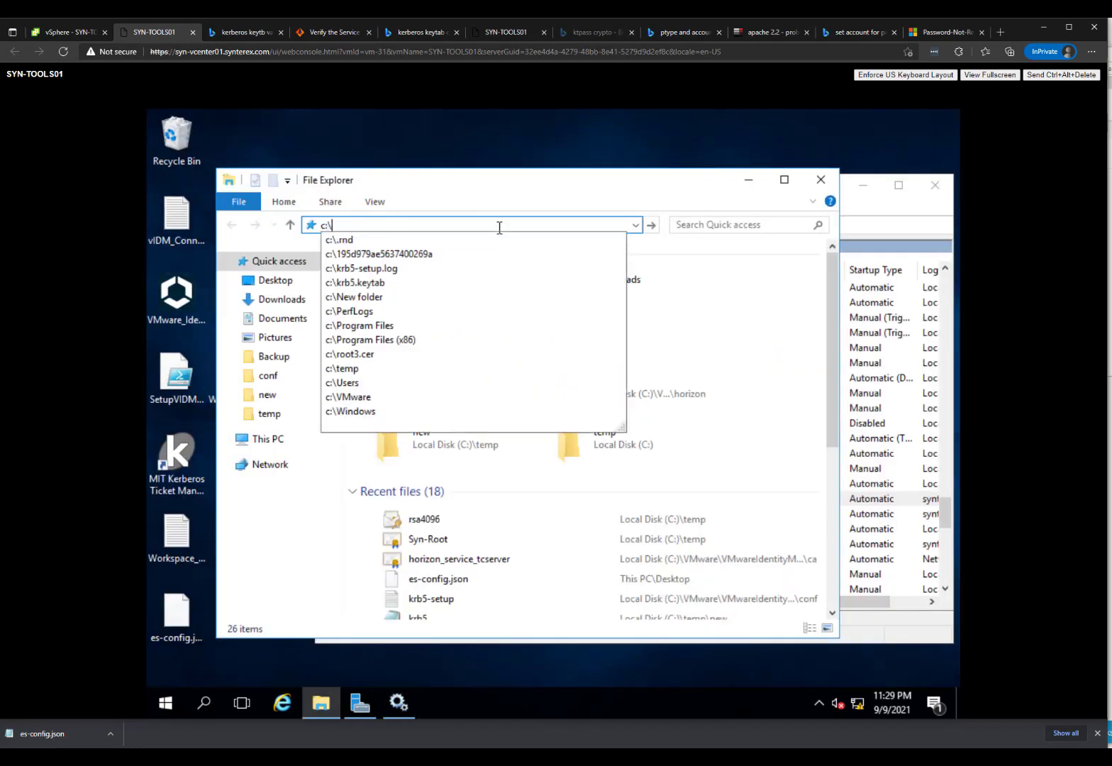
type("prog")
key("Return")
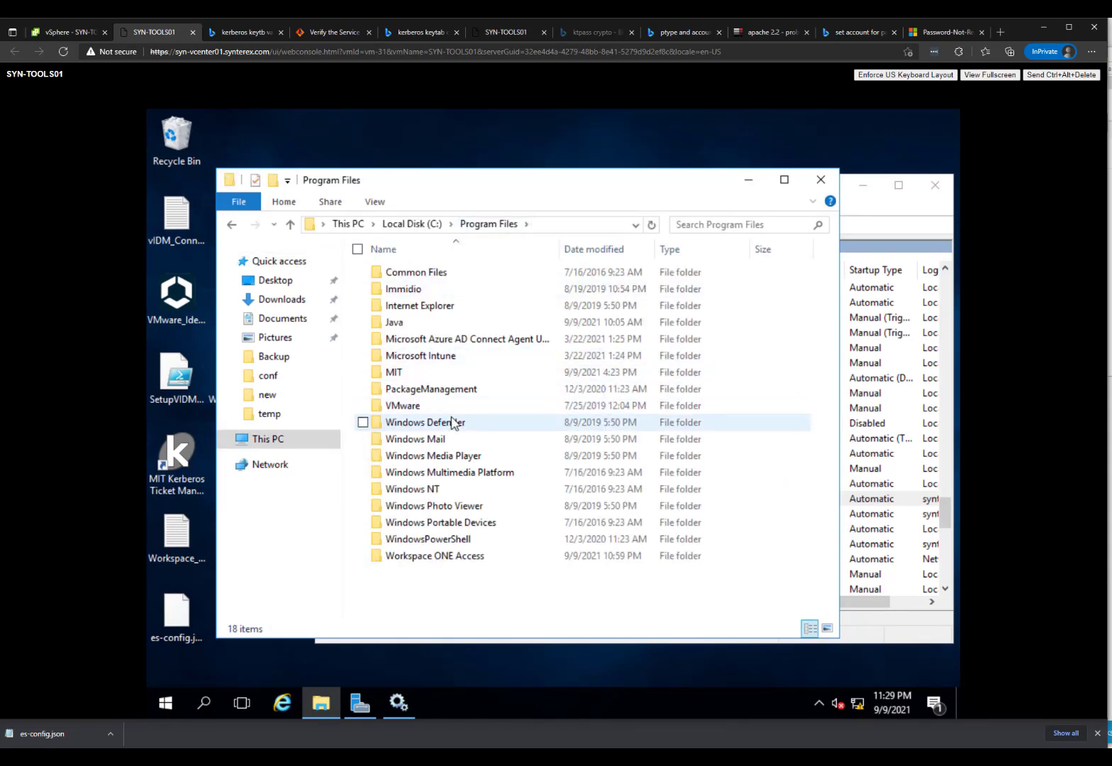
left_click(462, 559)
double_click(462, 559)
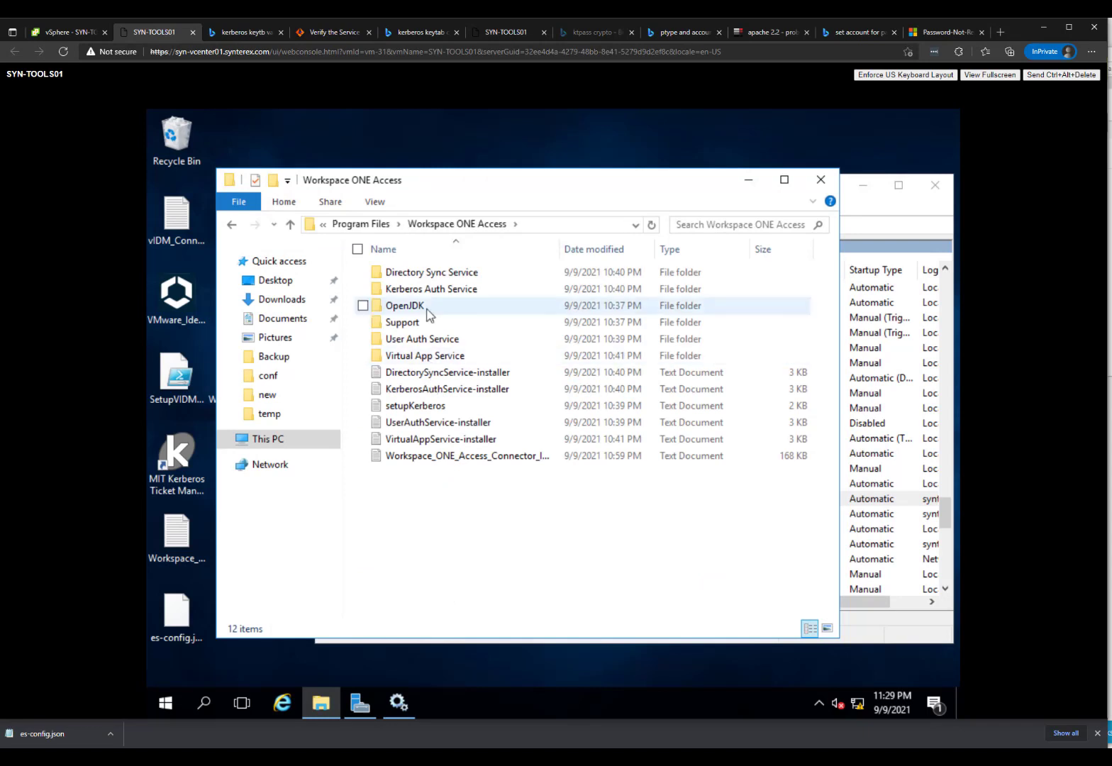
double_click(431, 289)
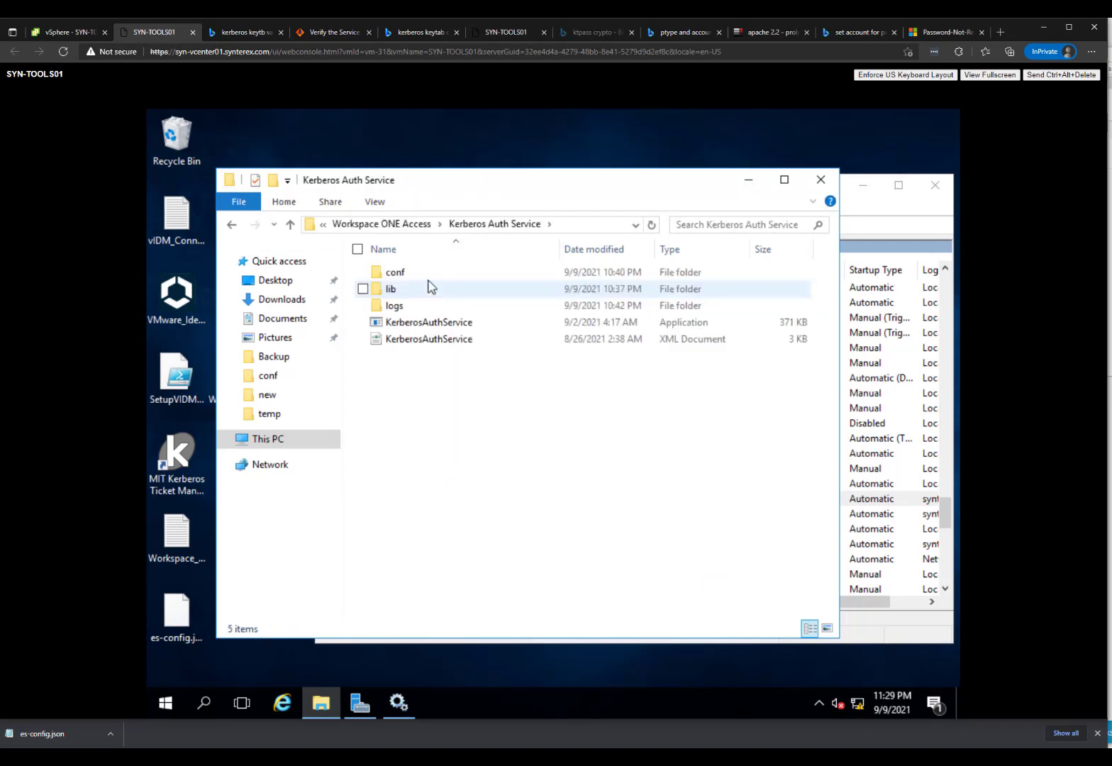
double_click(427, 278)
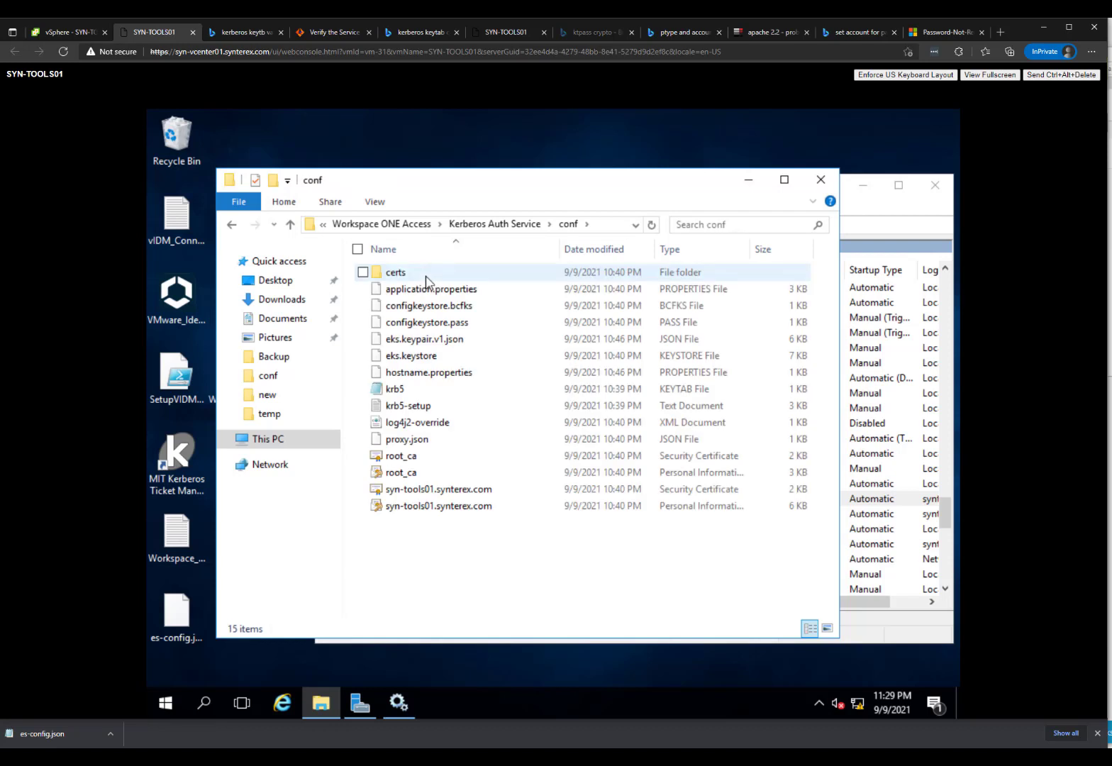
left_click(441, 394)
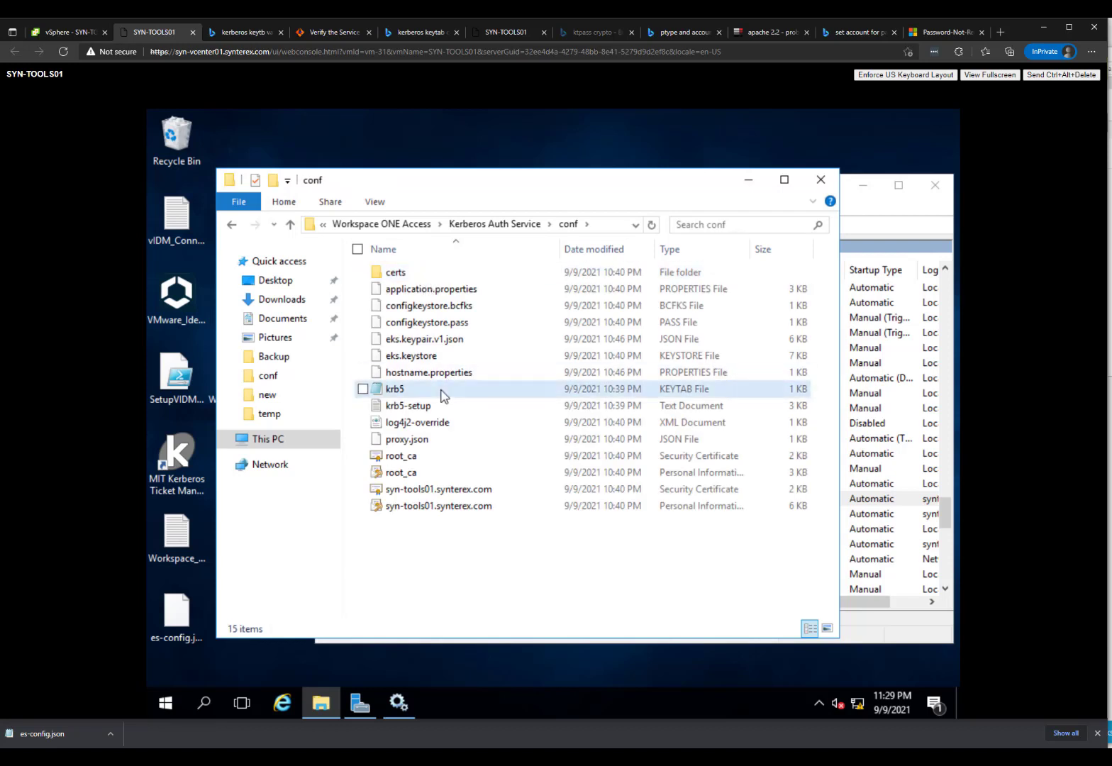
Copy the krb5 keytab from the old connector's usr\local\horizon\conf folder into the Kerberos Auth Service conf folder, replacing the existing file
left_click(329, 703)
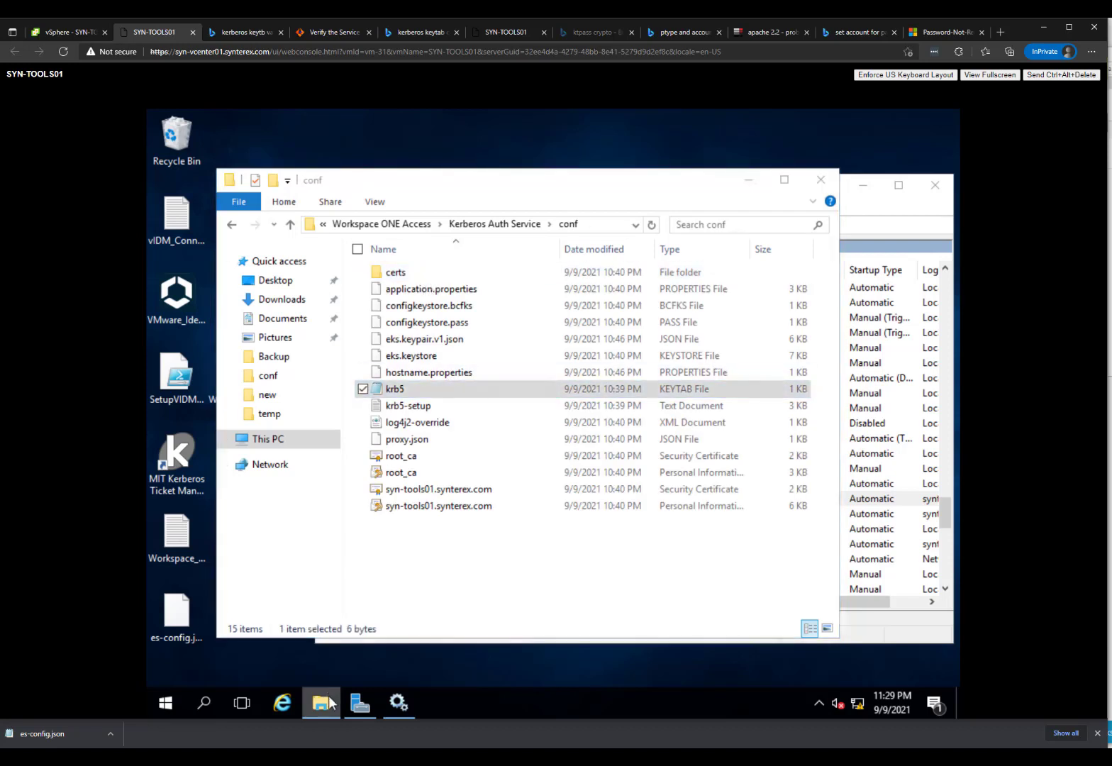
right_click(328, 705)
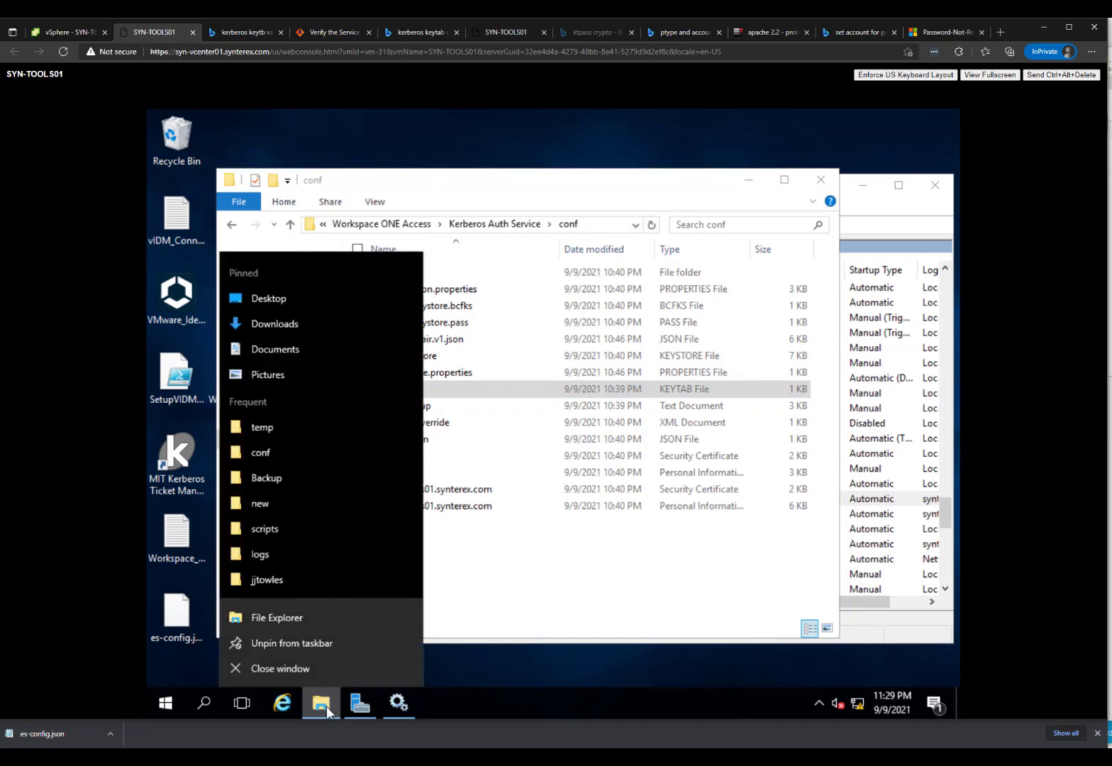
left_click(260, 452)
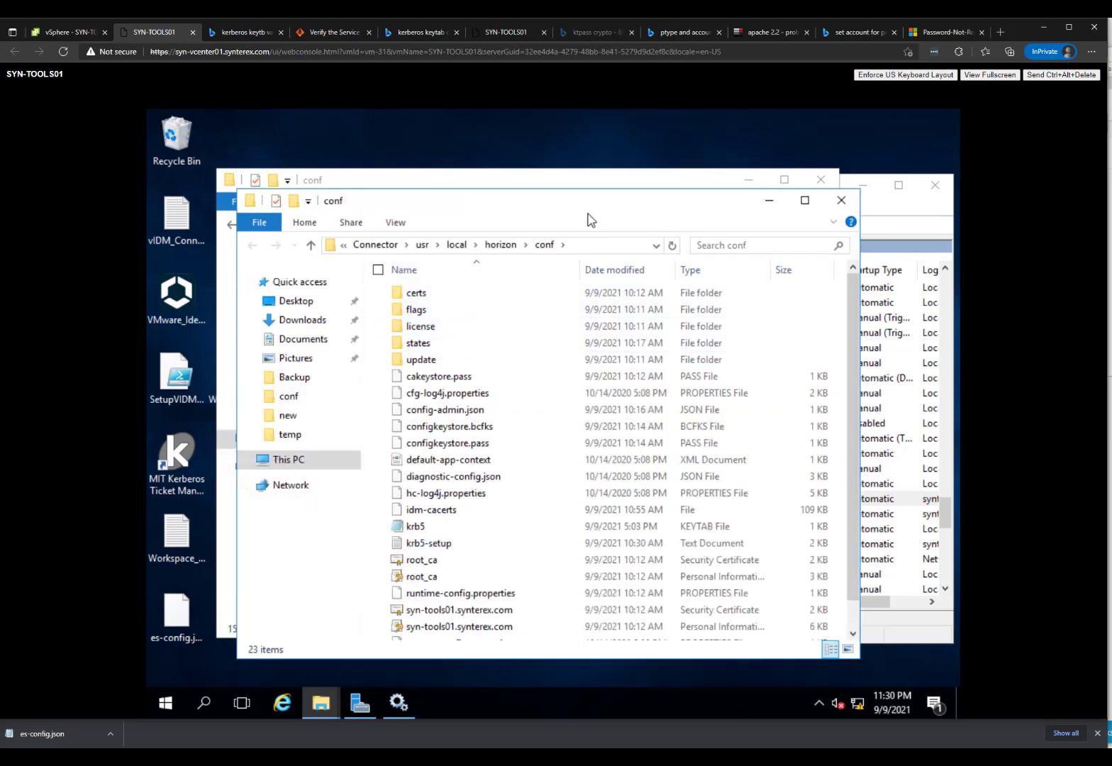
left_click_drag(597, 207, 805, 165)
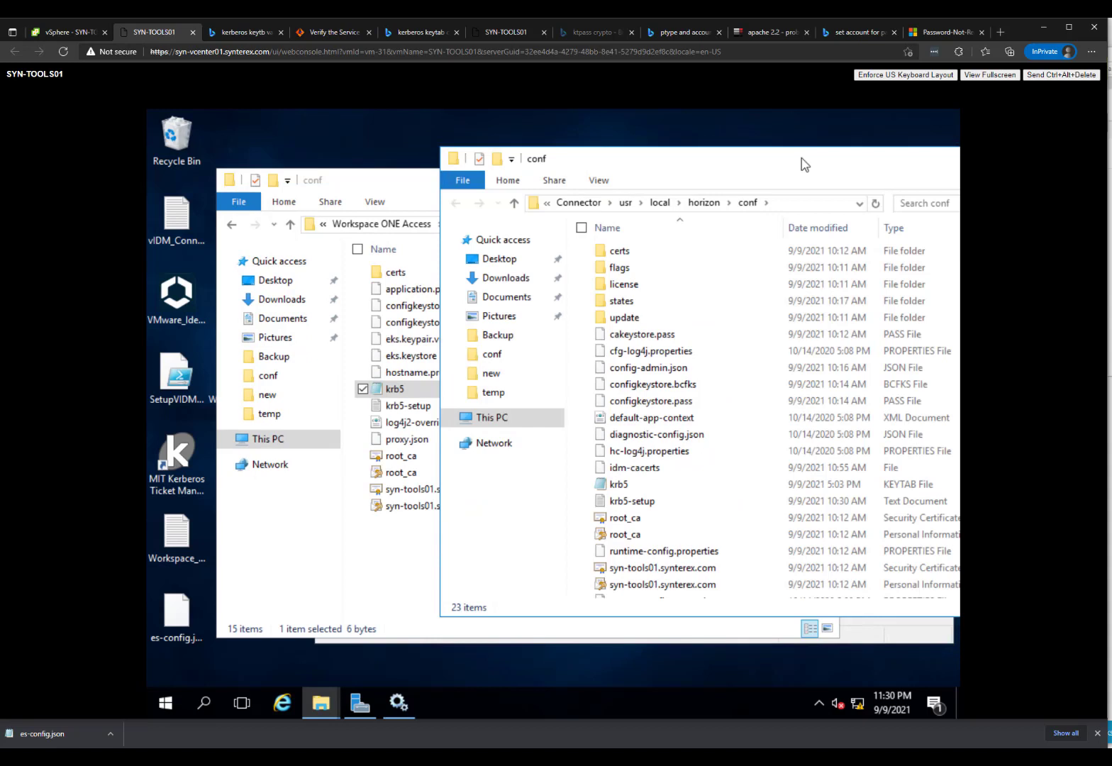
left_click(621, 486)
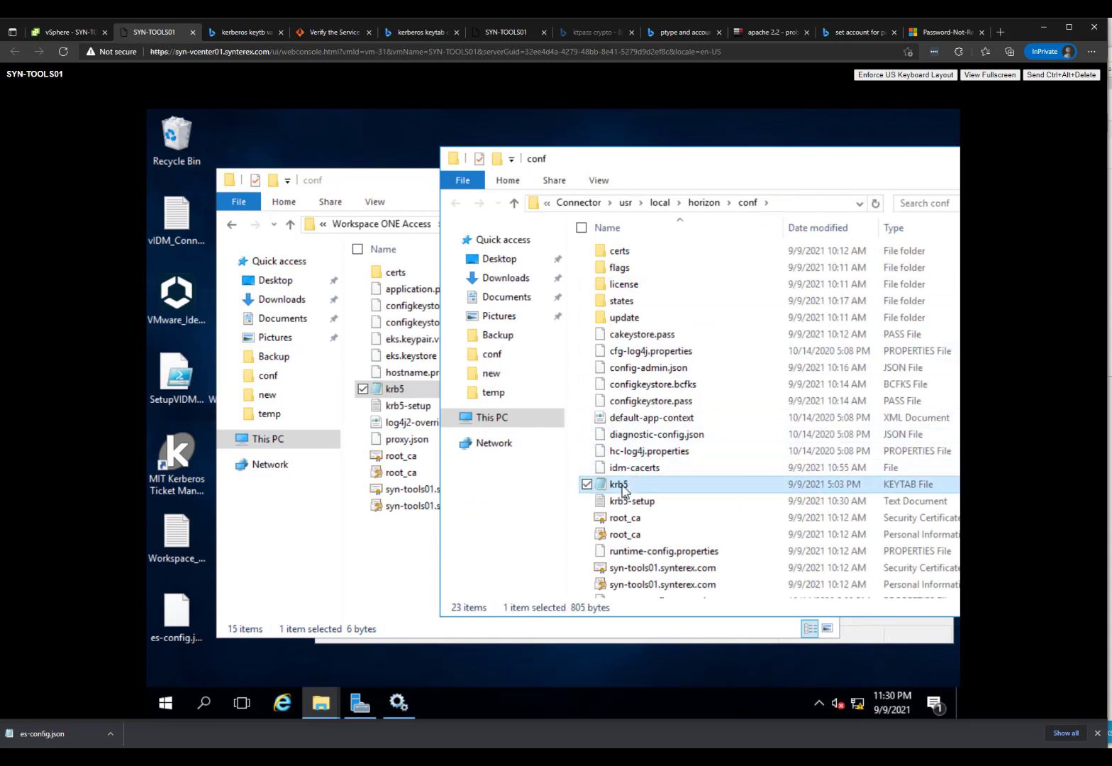
left_click(410, 551)
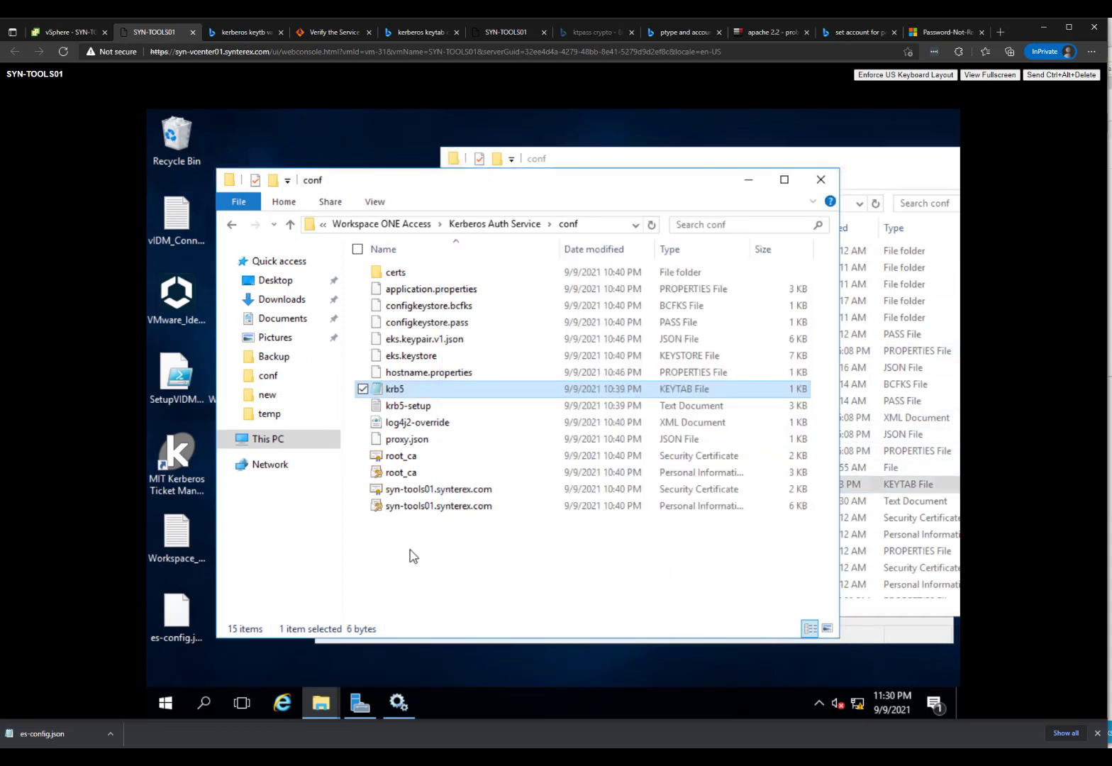
key("ctrl+v")
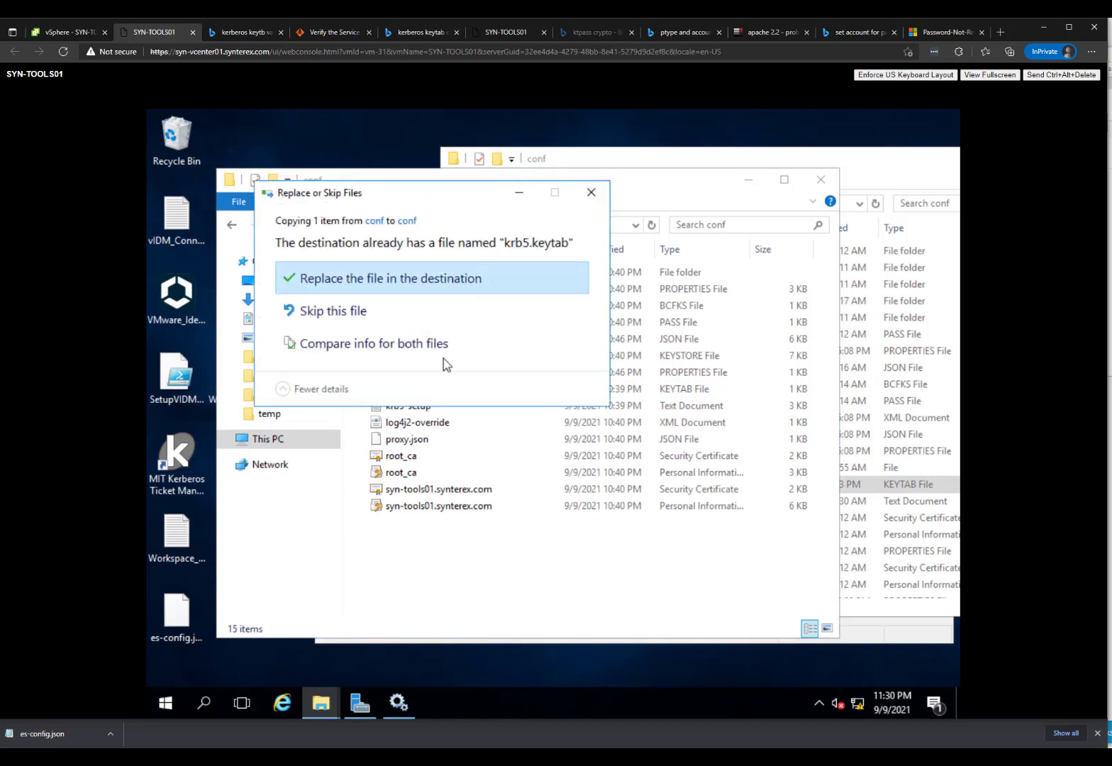
left_click(455, 283)
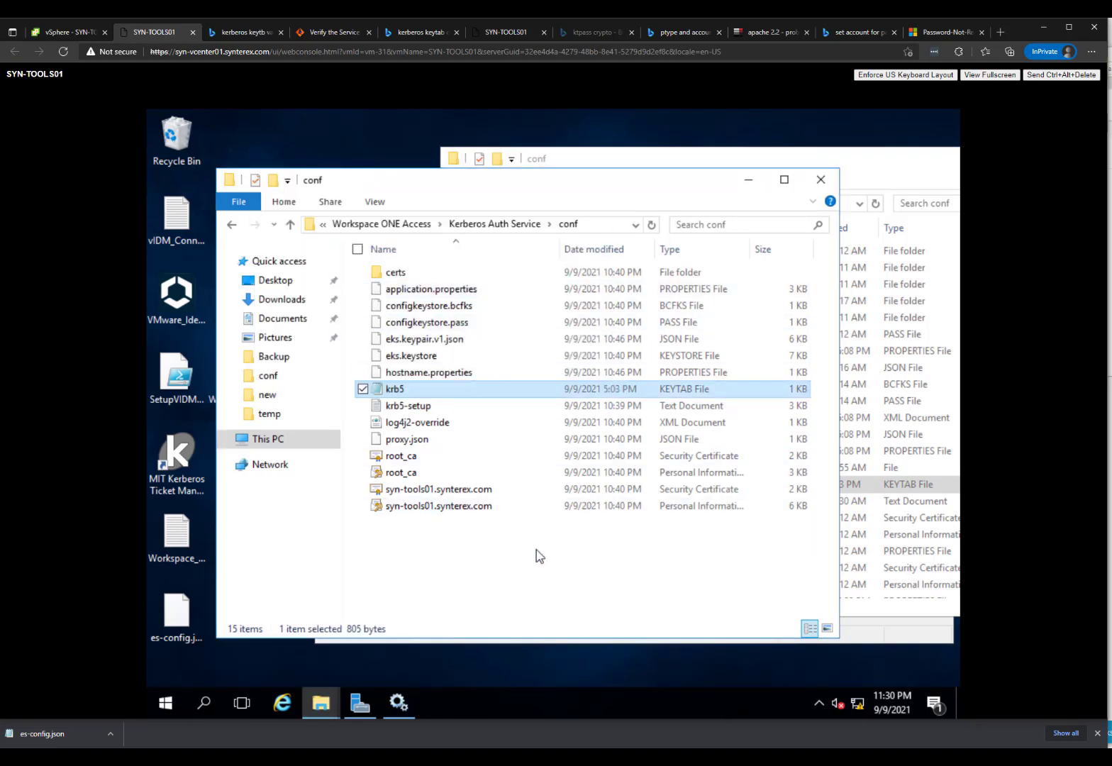
Open application.properties in Notepad, set eks.http.server.port to 443, then save and close the file
left_click(440, 289)
right_click(440, 288)
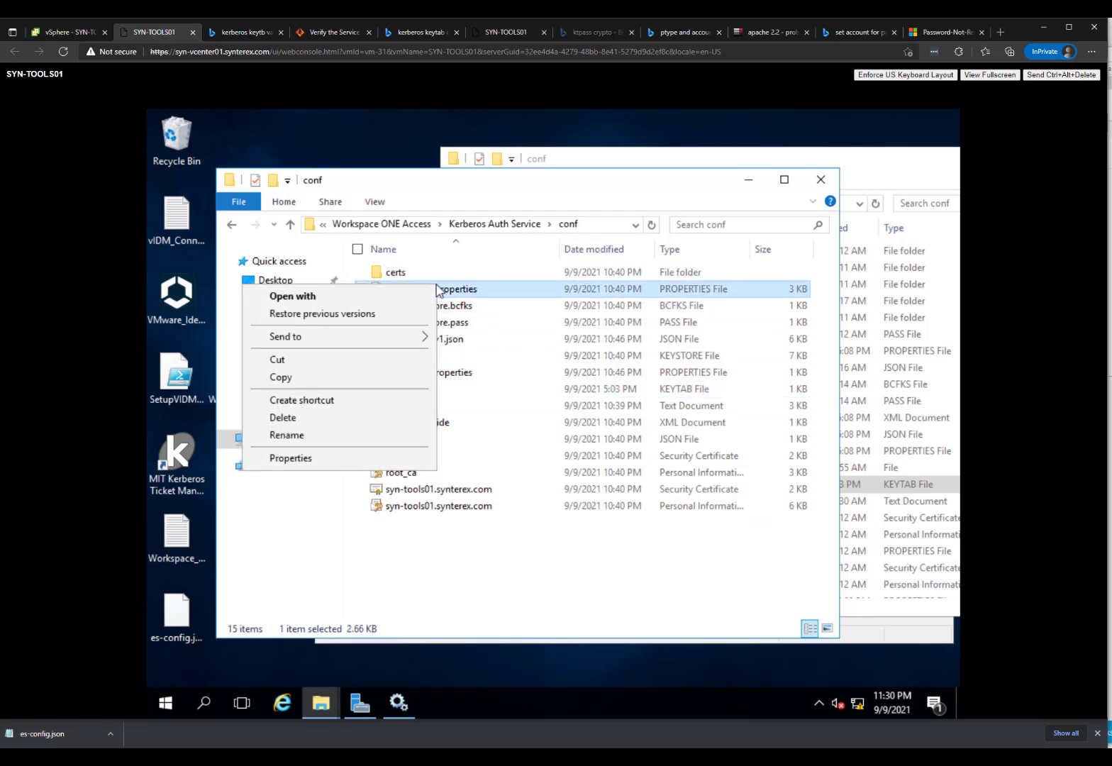
left_click(376, 295)
key("BackSpace")
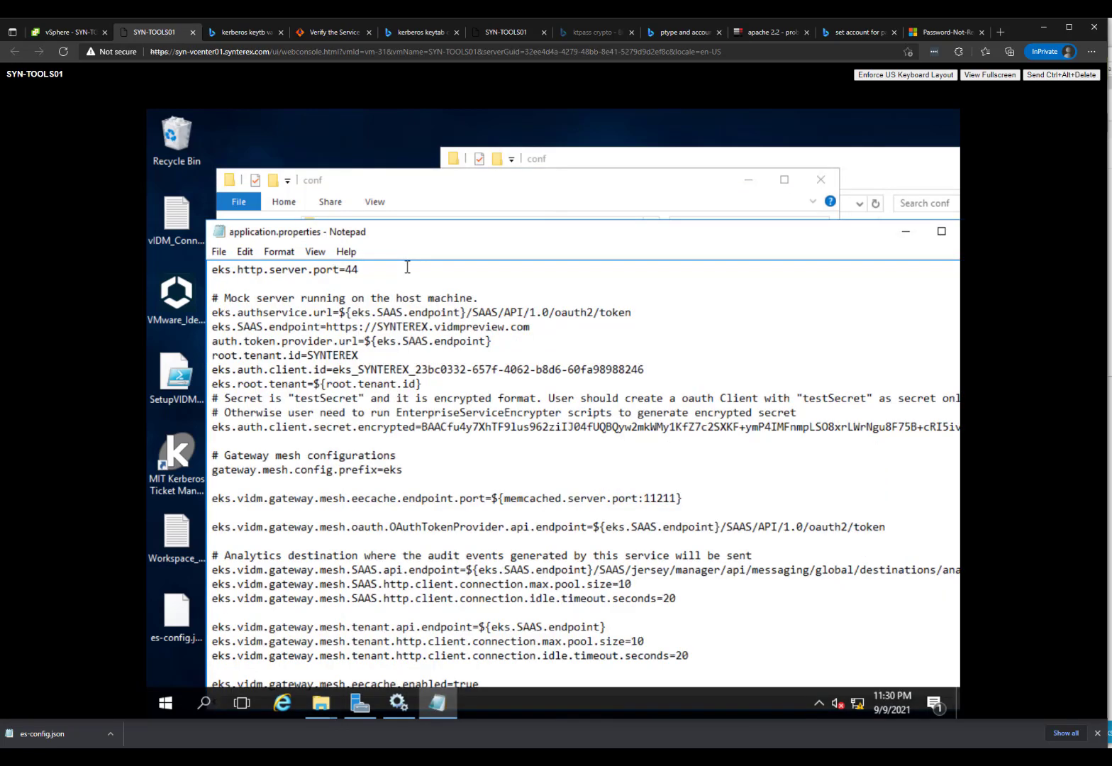
type("3")
left_click(221, 252)
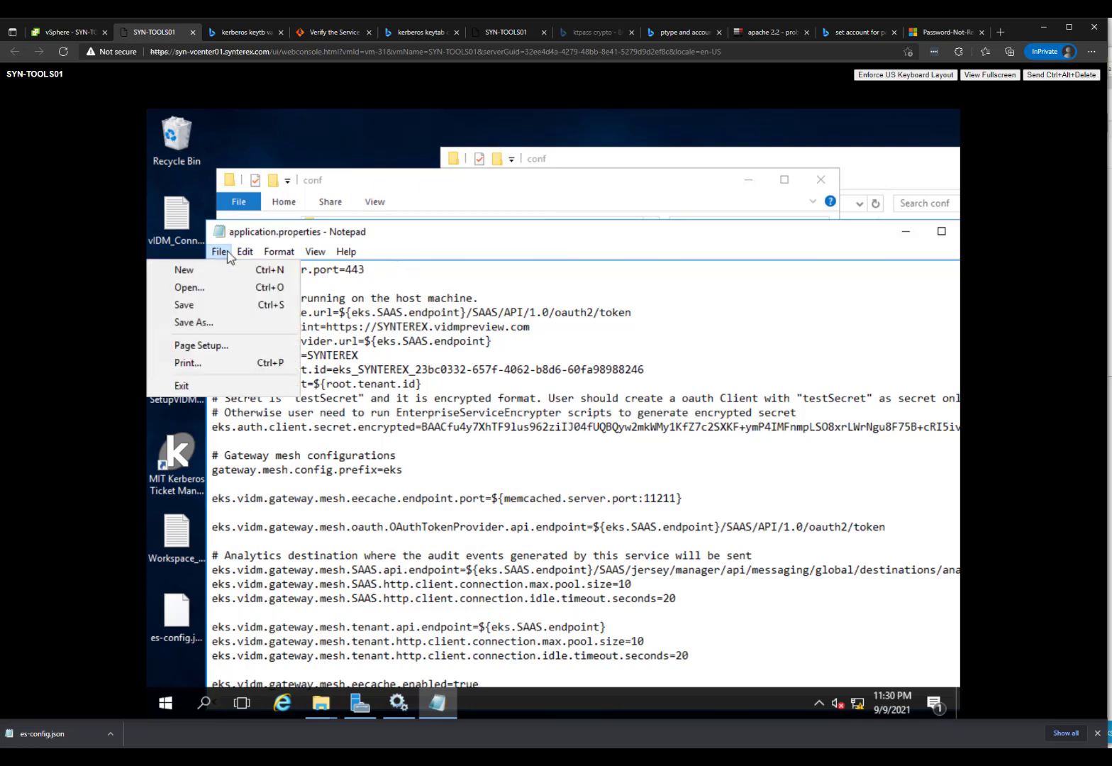
left_click(235, 299)
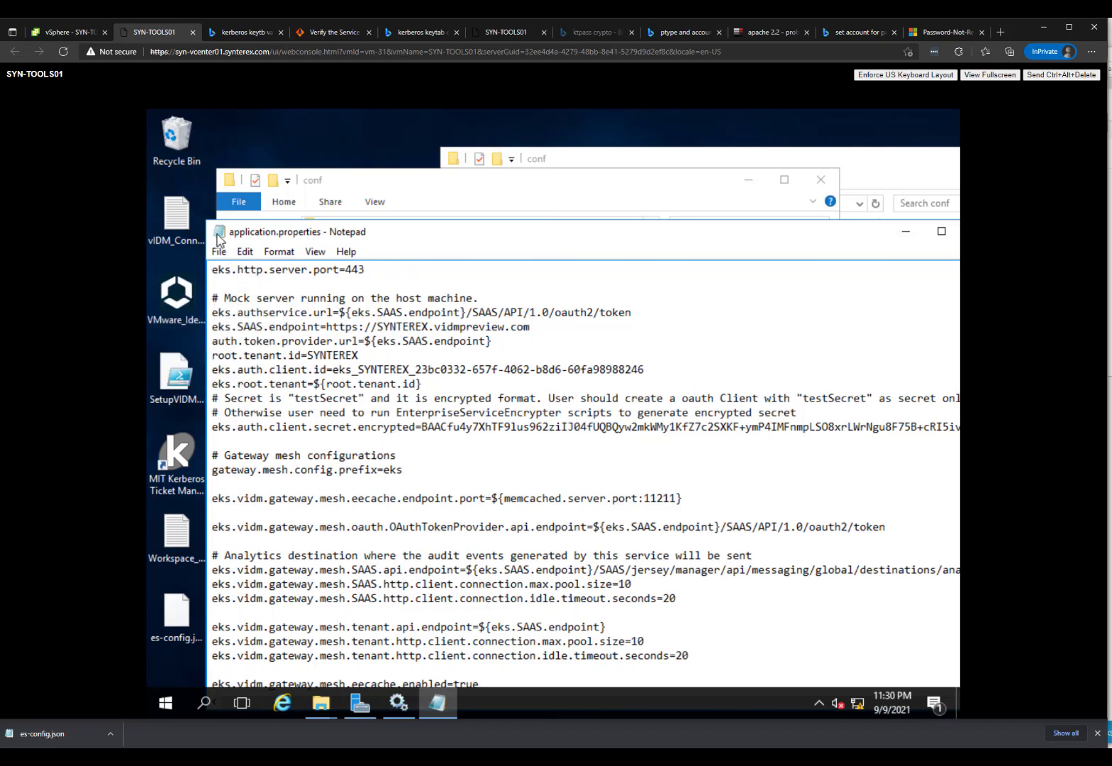
double_click(218, 235)
Restart the VMware Kerberos Auth Service from the Services console
left_click(880, 484)
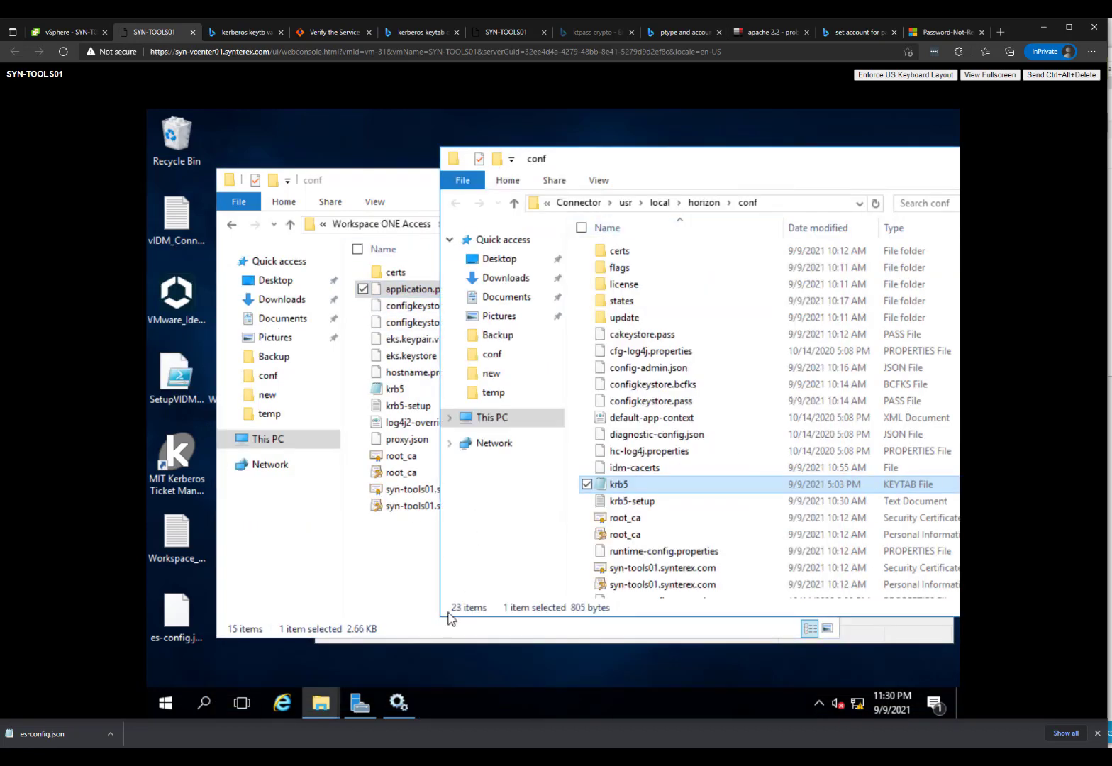
left_click(404, 702)
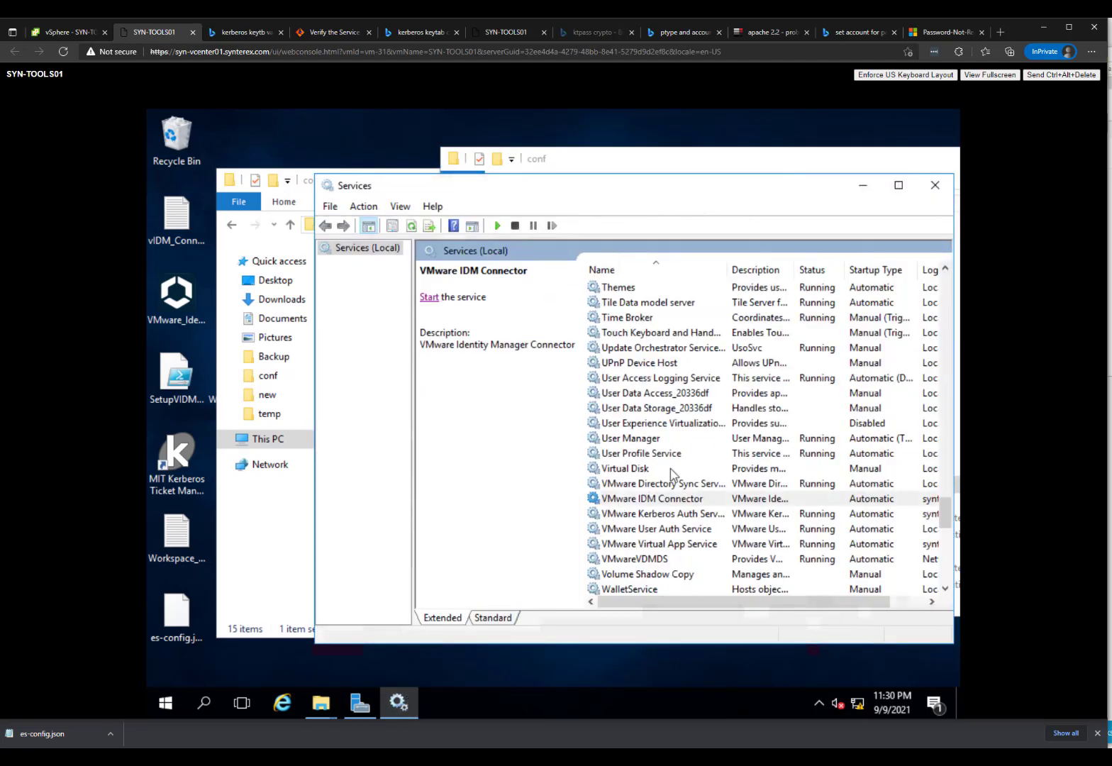
left_click(662, 515)
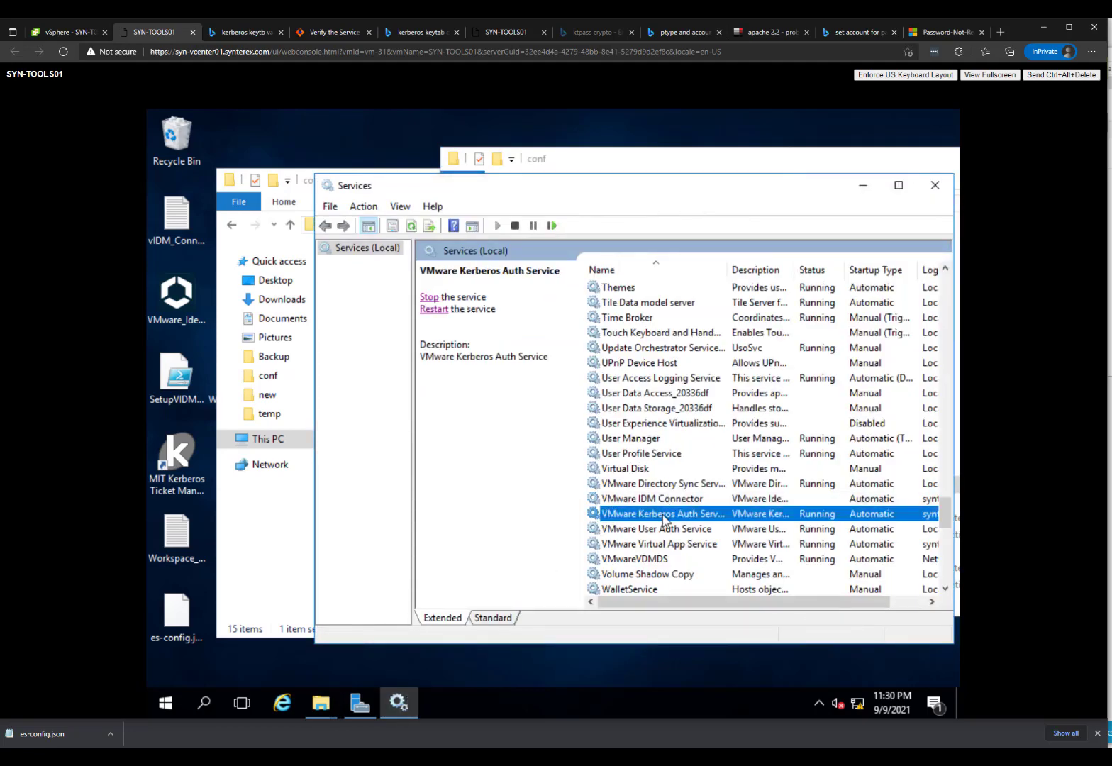
left_click(446, 310)
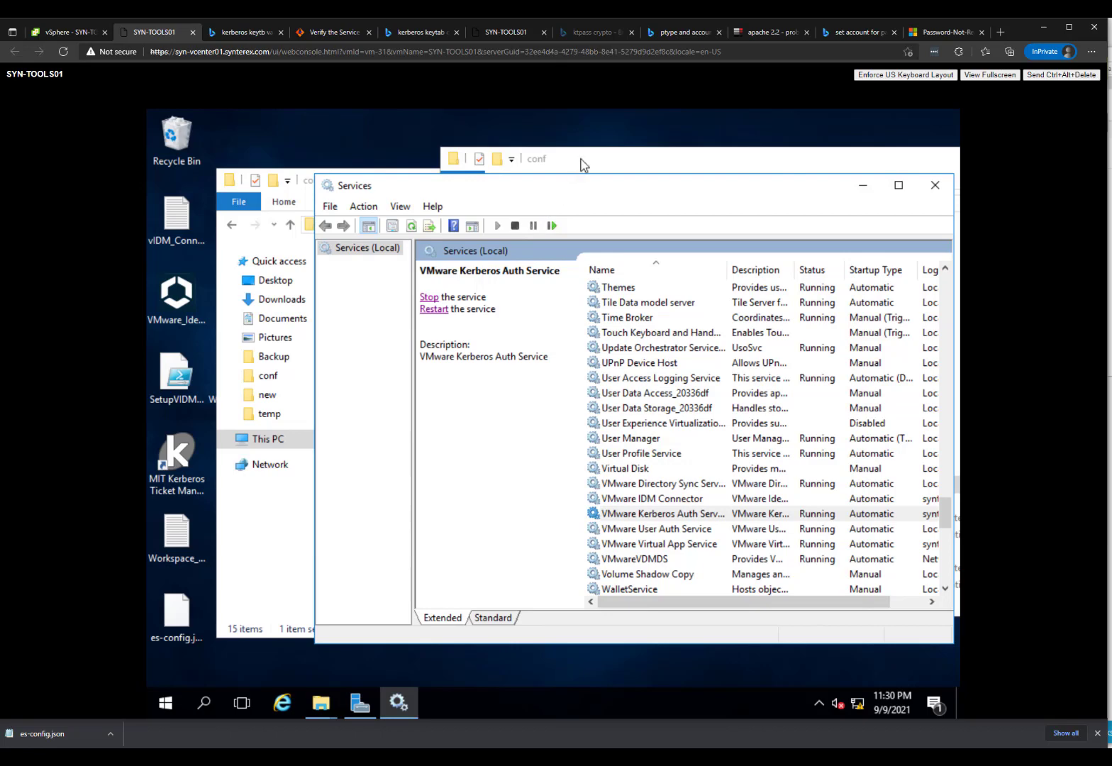
Return to the Kerberos Auth Service conf folder and recheck the application.properties file entry
left_click(579, 162)
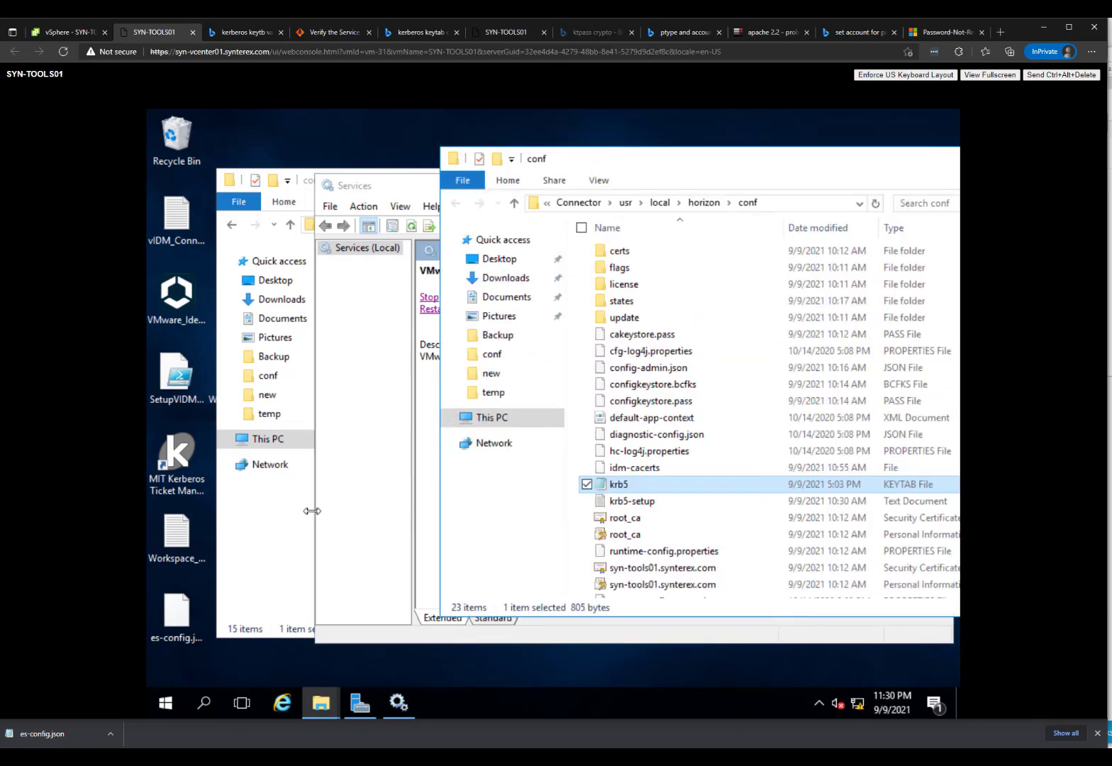
left_click(285, 552)
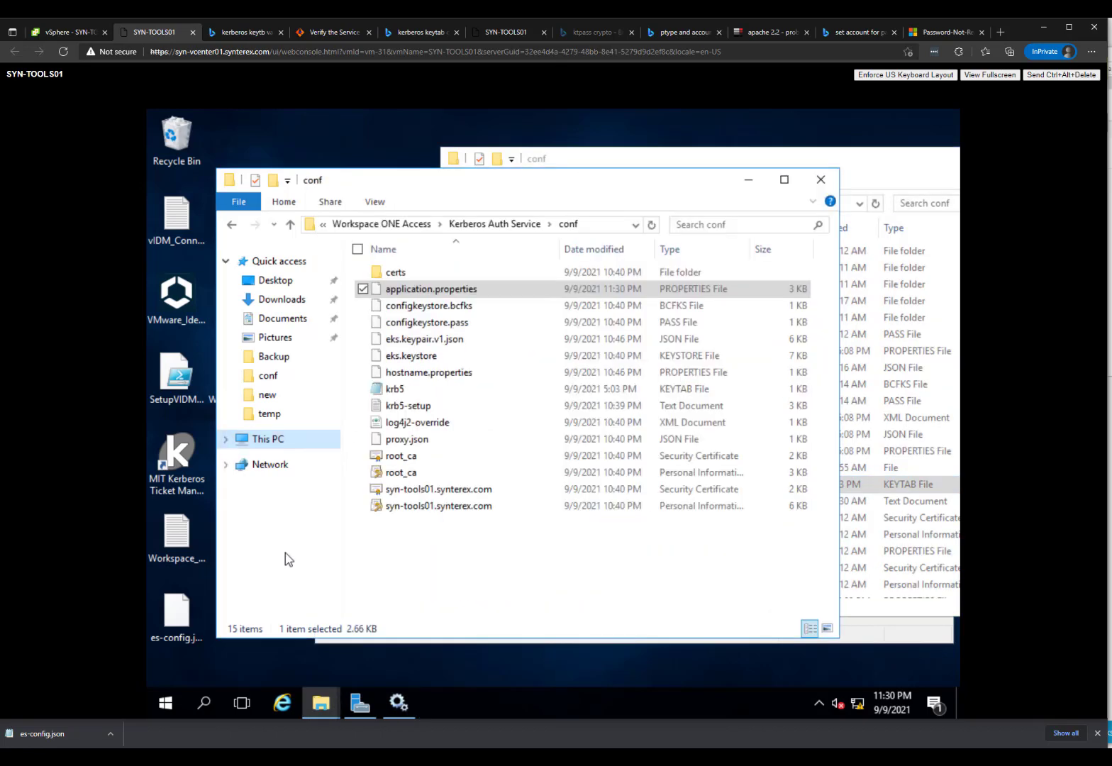
left_click(447, 289)
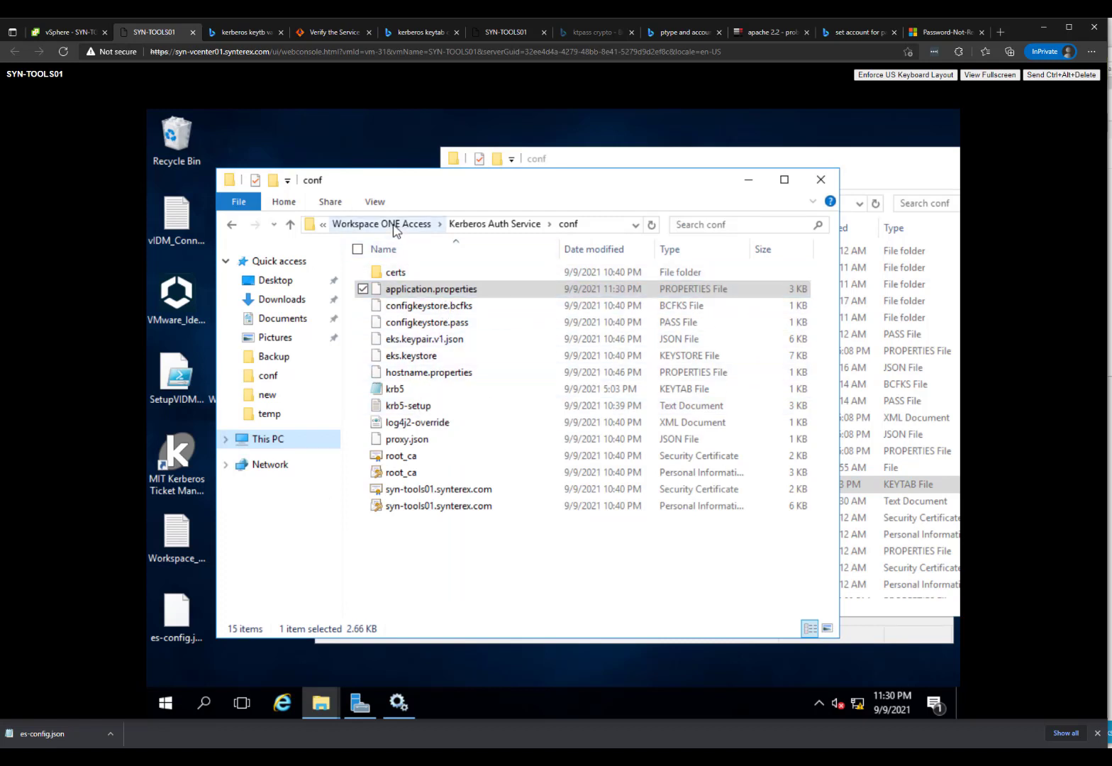
Switch to the Workspace ONE Access console in Chrome, dismiss the migration notice and review the migrated identity providers
left_click(416, 756)
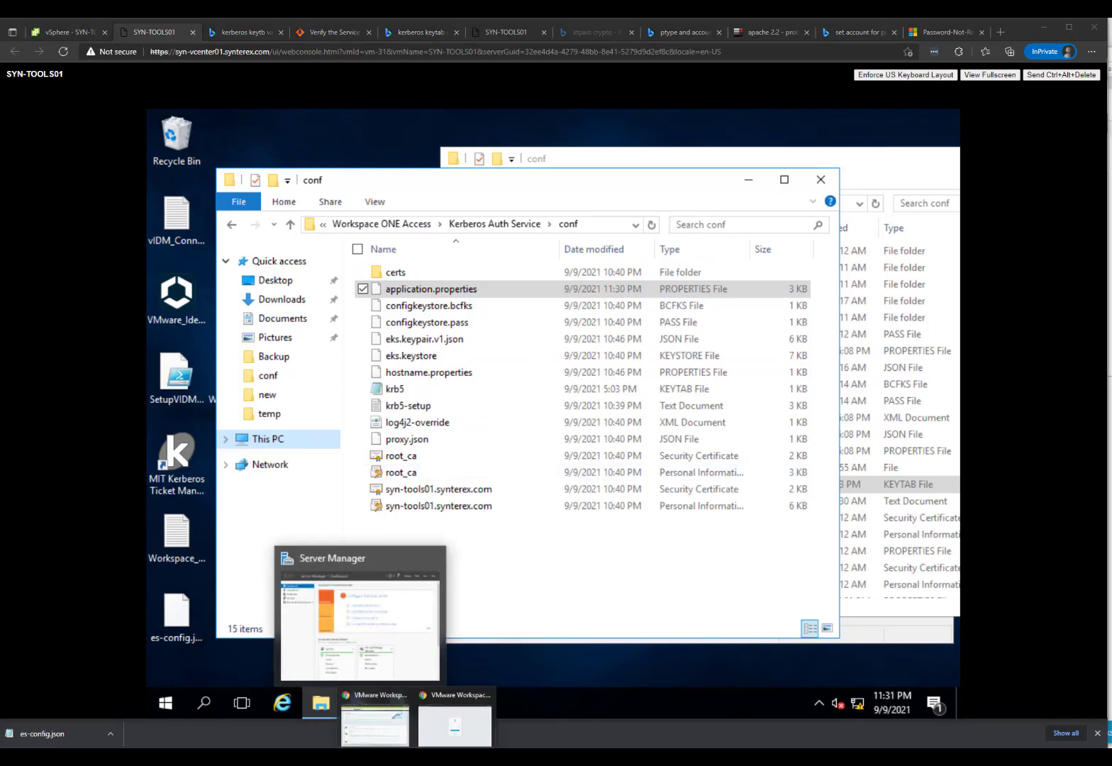
left_click(397, 711)
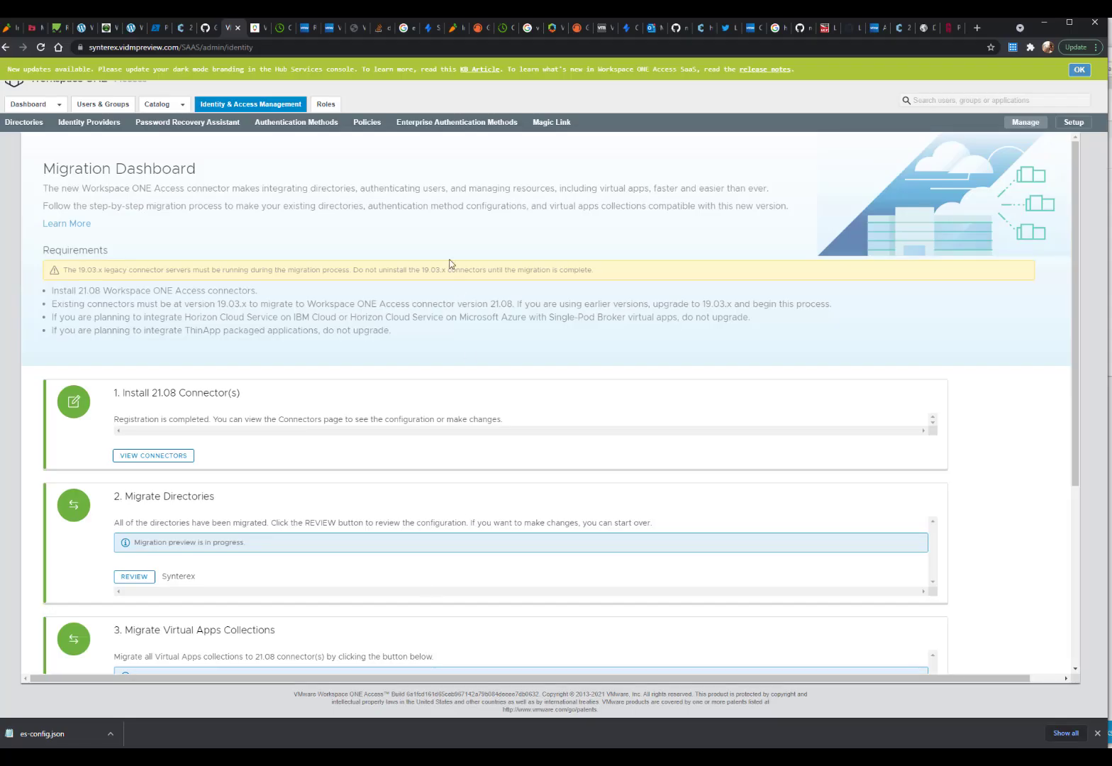
left_click(287, 107)
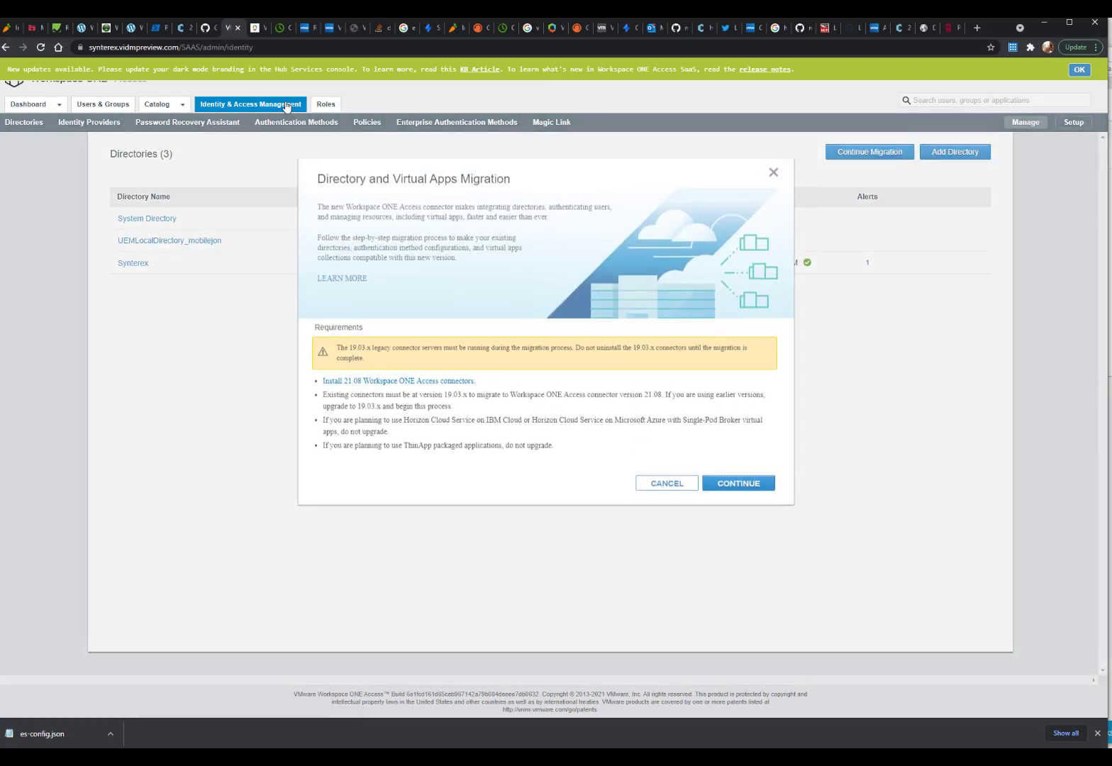
left_click(772, 188)
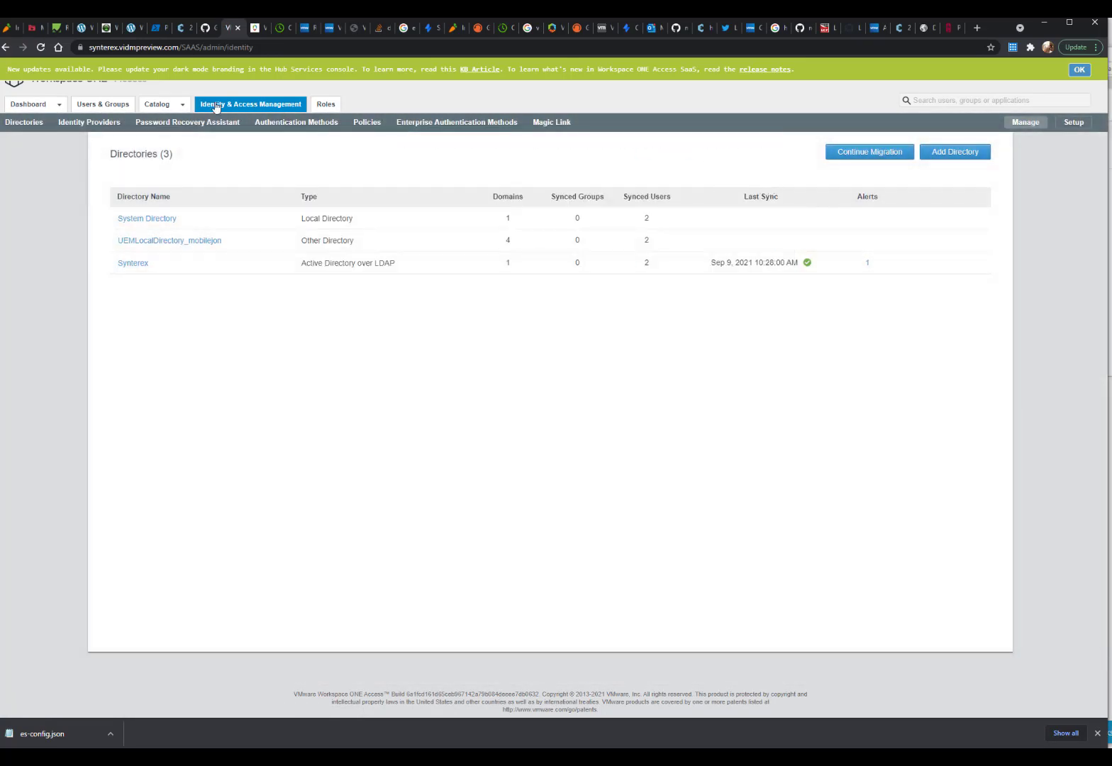
left_click(113, 123)
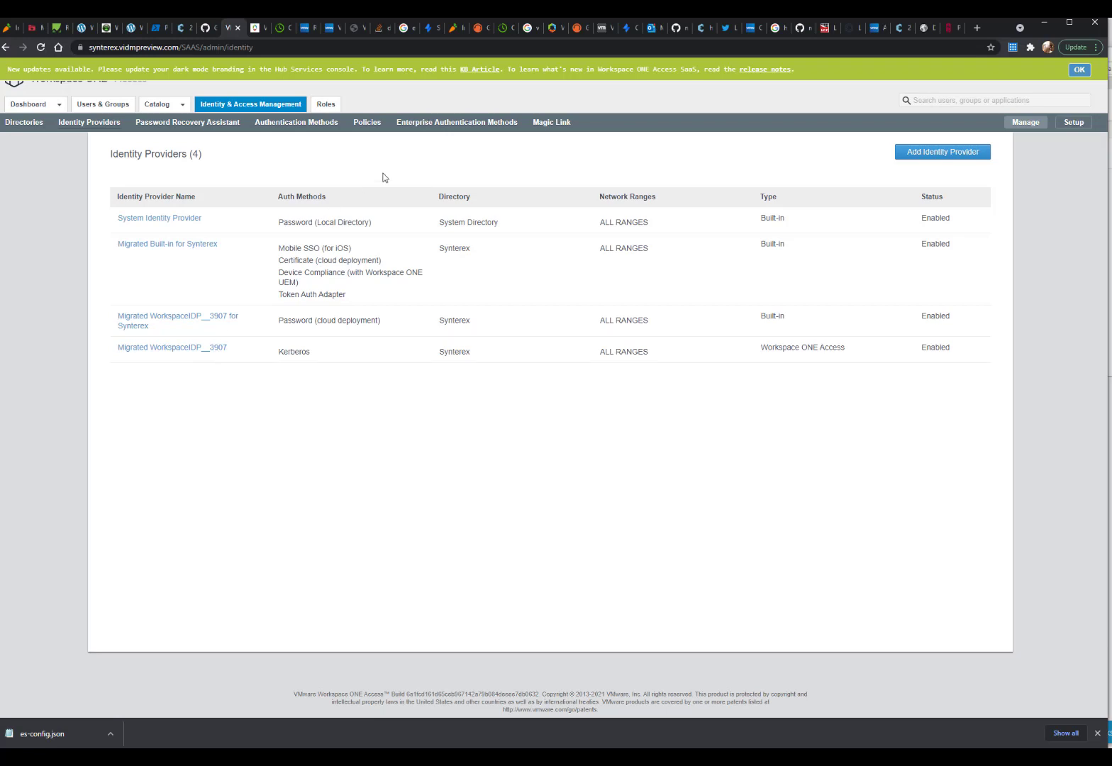
Open the Synterex directory, run a directory sync and return to the Directories list
left_click(30, 129)
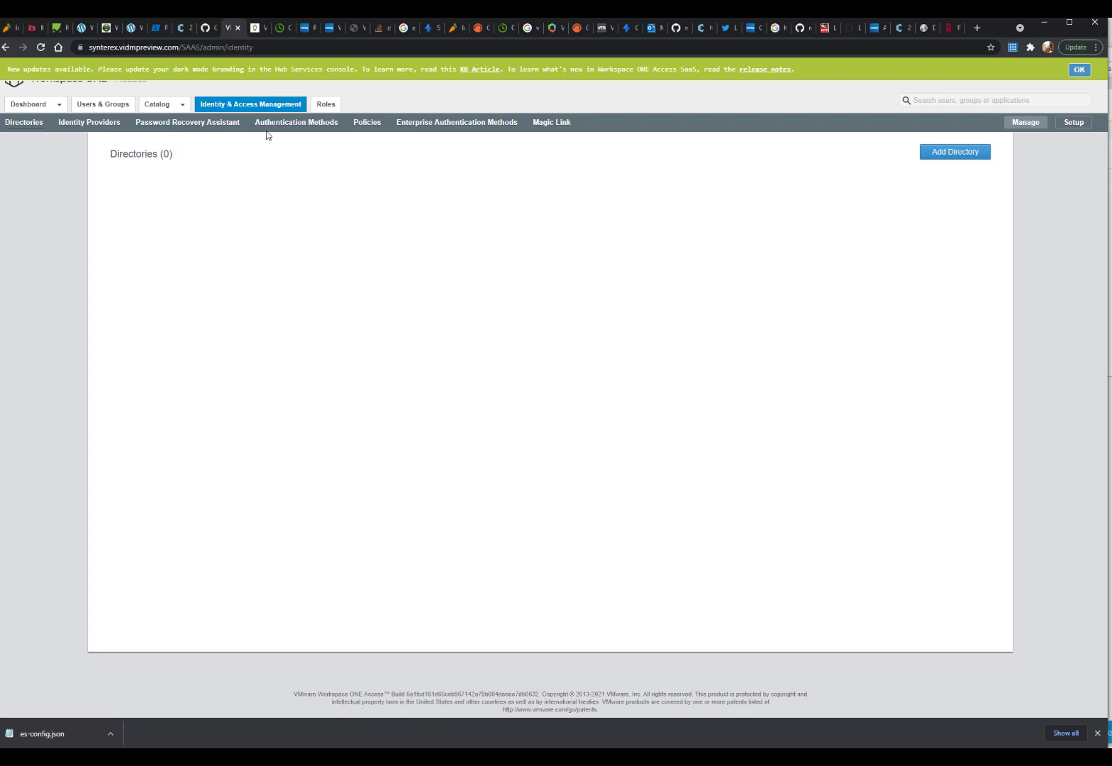
left_click(228, 104)
left_click(131, 266)
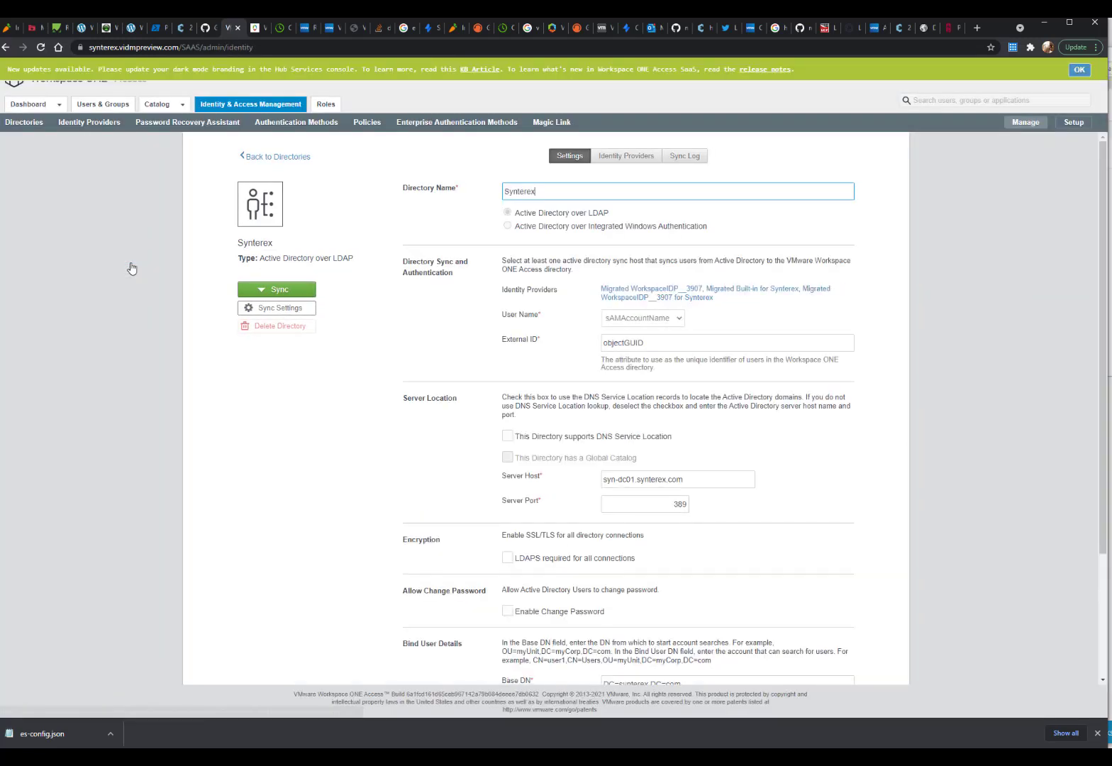
left_click(277, 289)
left_click(281, 321)
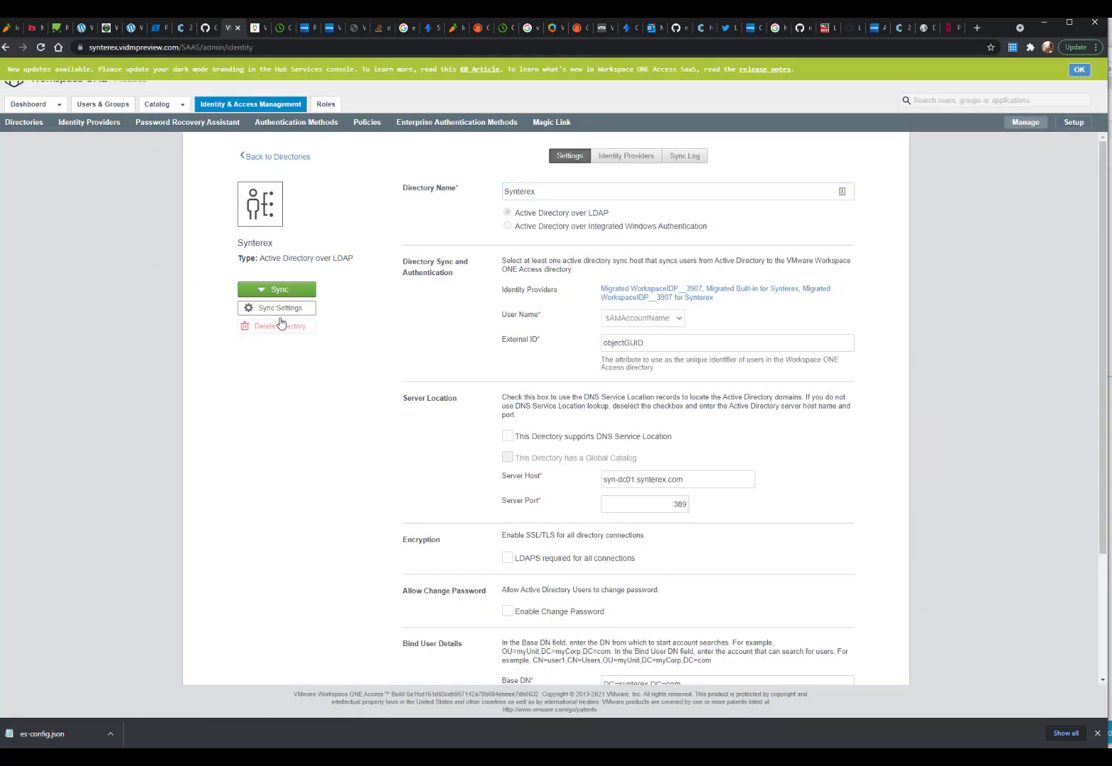
left_click(263, 157)
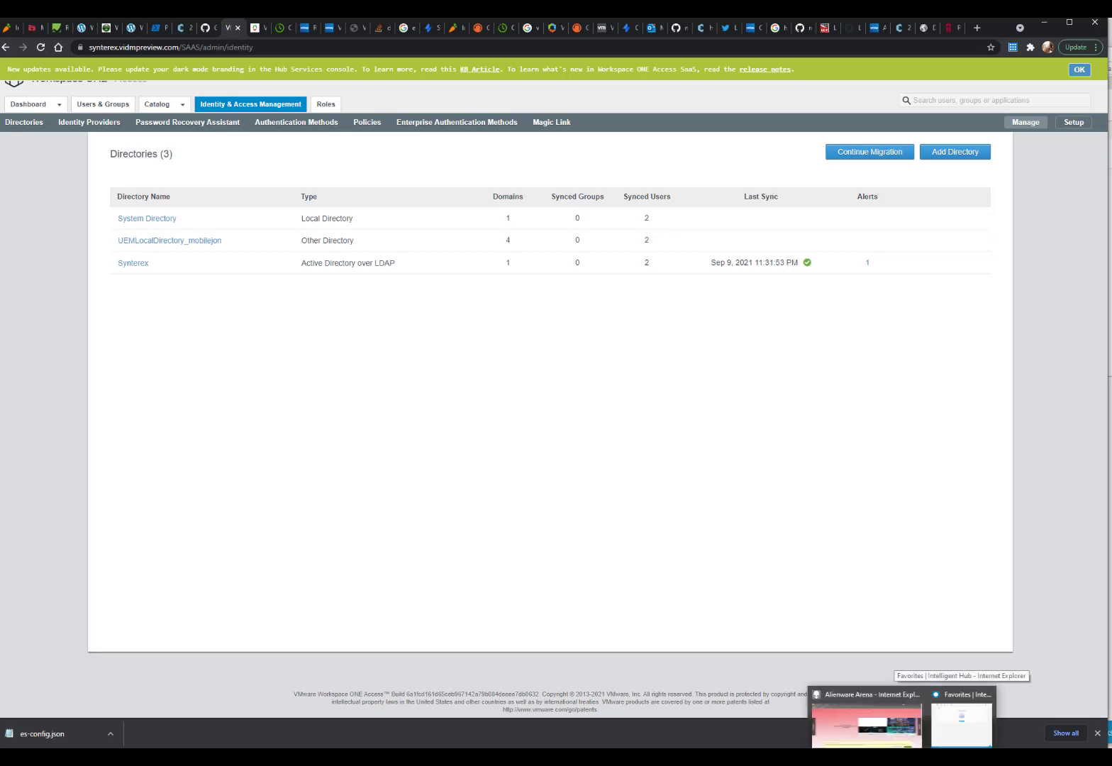
Switch to Internet Explorer, test the Workspace ONE sign-in by submitting the user's email, and close all browser tabs
left_click(949, 716)
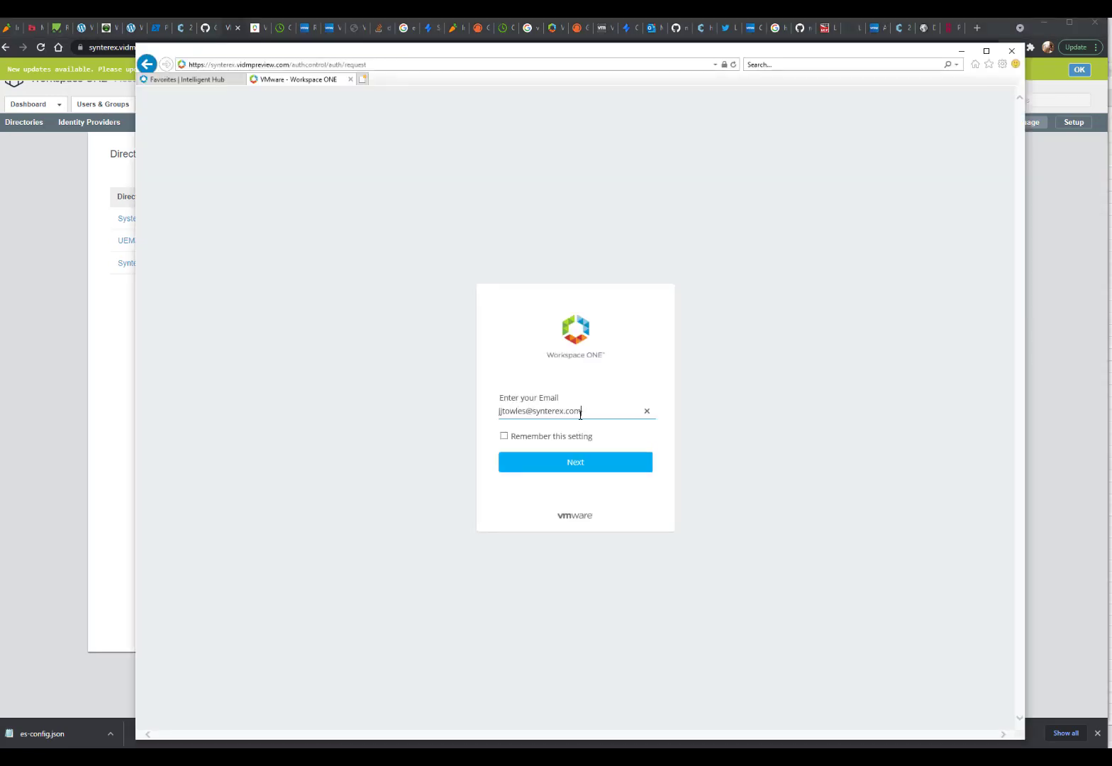
key("Return")
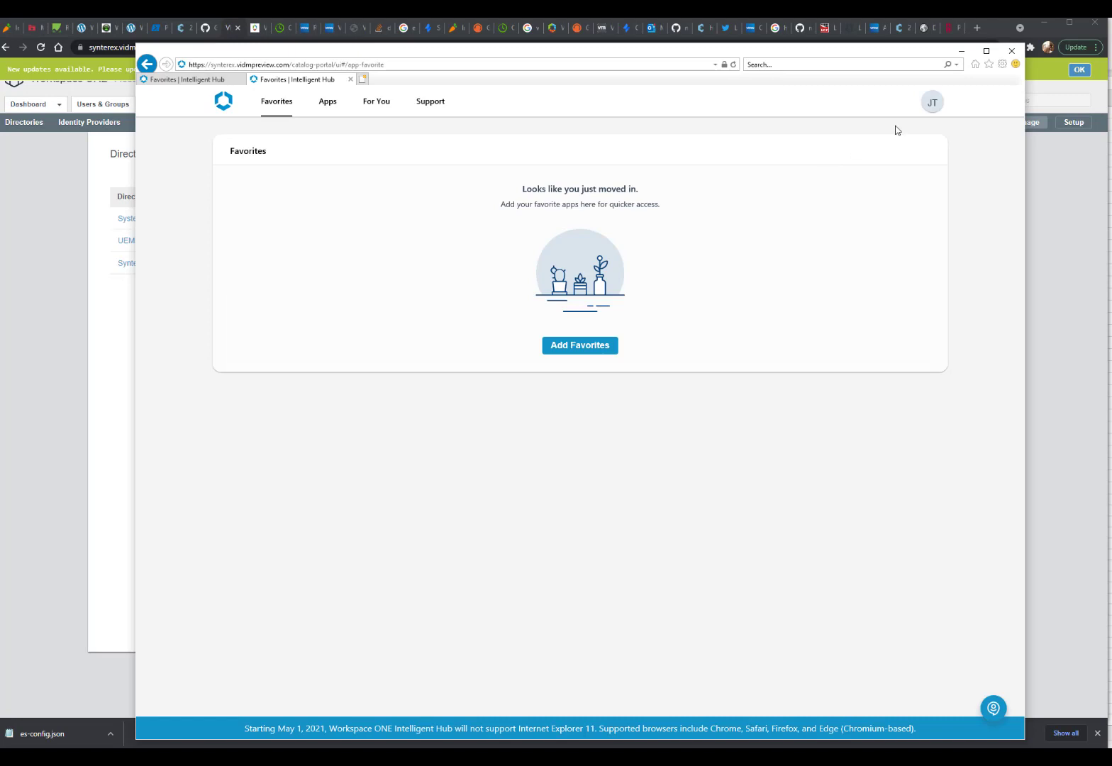
left_click(1010, 56)
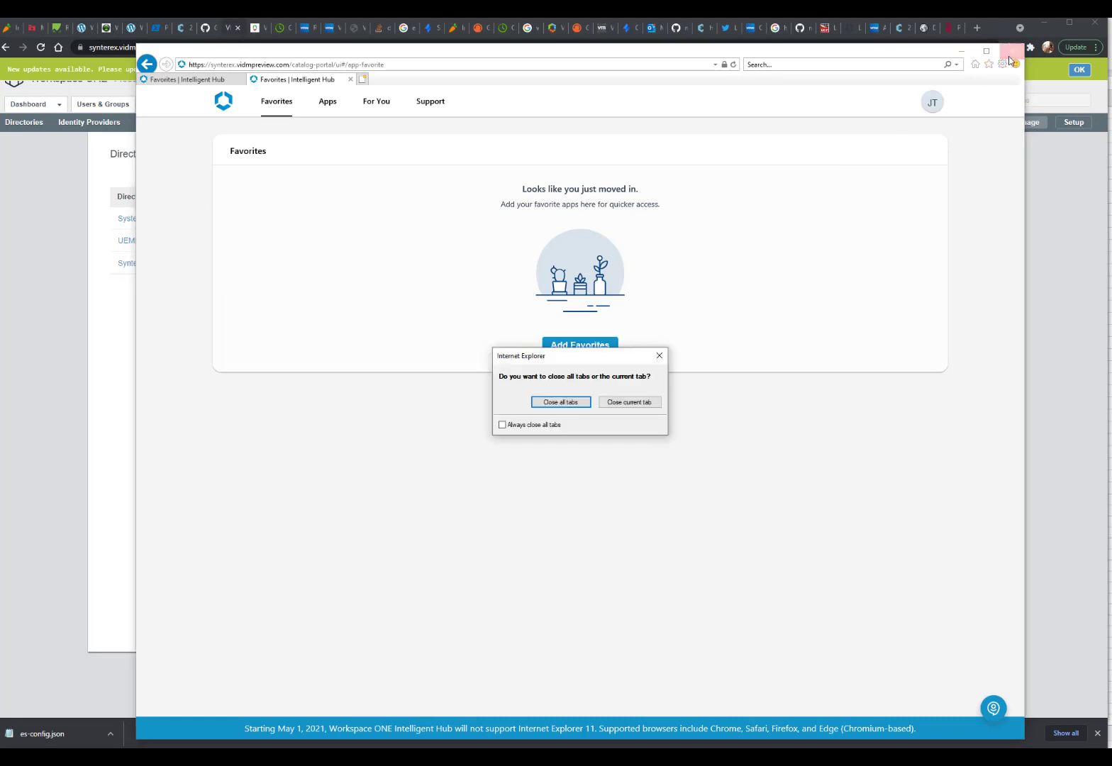
left_click(584, 403)
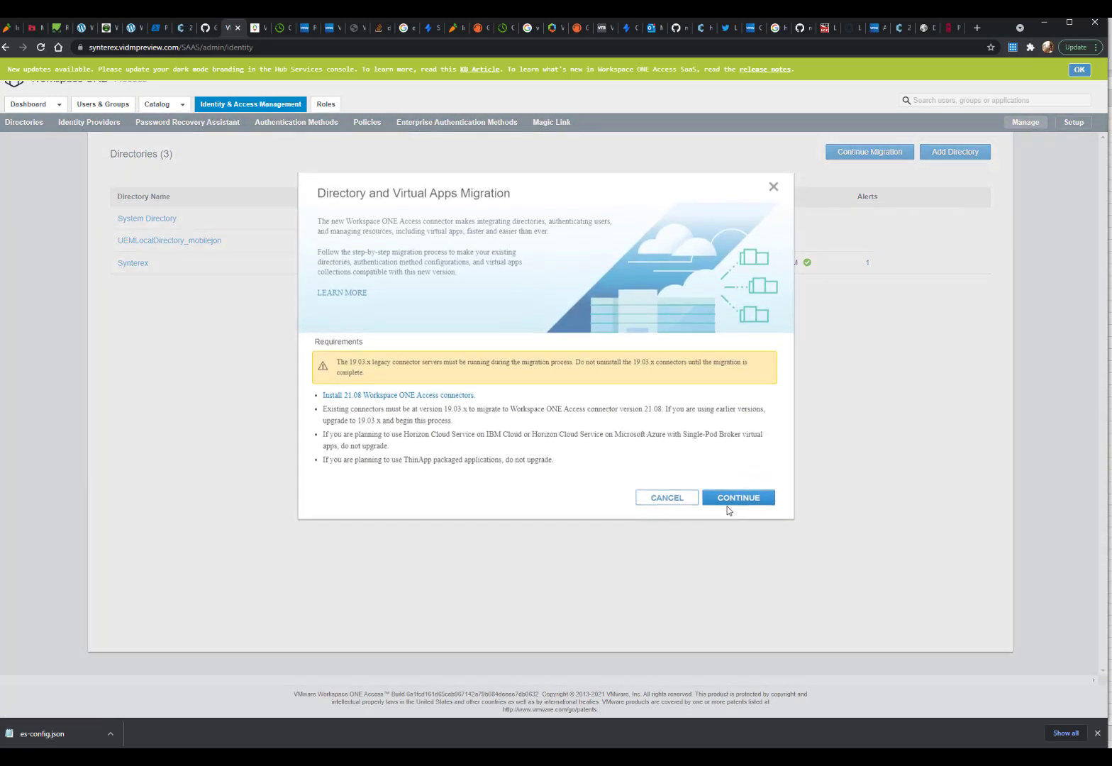
Continue to the Migration Dashboard and complete the directory and virtual apps migration
left_click(728, 501)
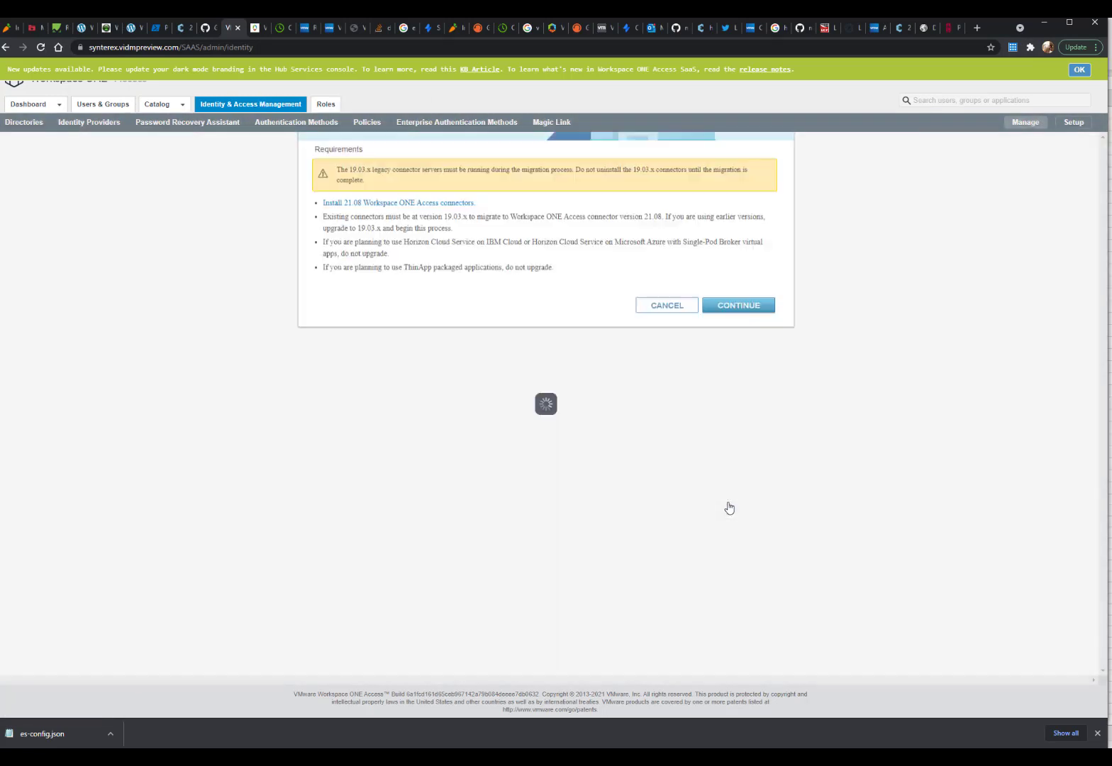
scroll(487, 456, "down", 5)
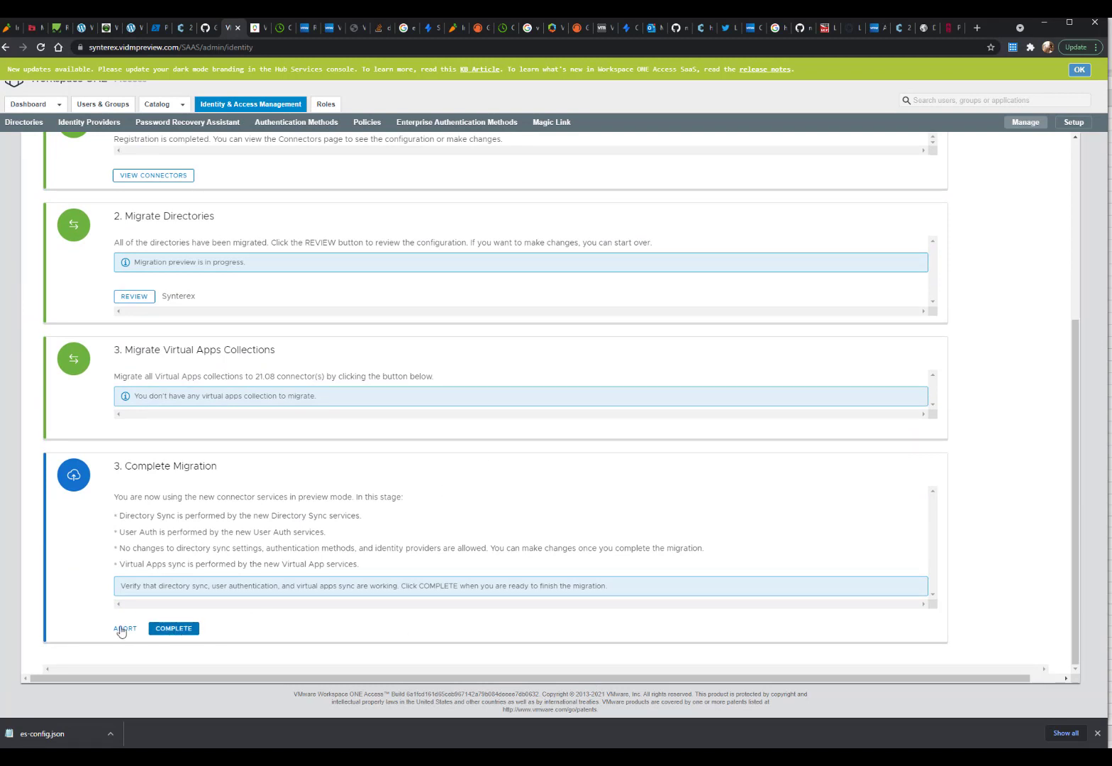
left_click(171, 633)
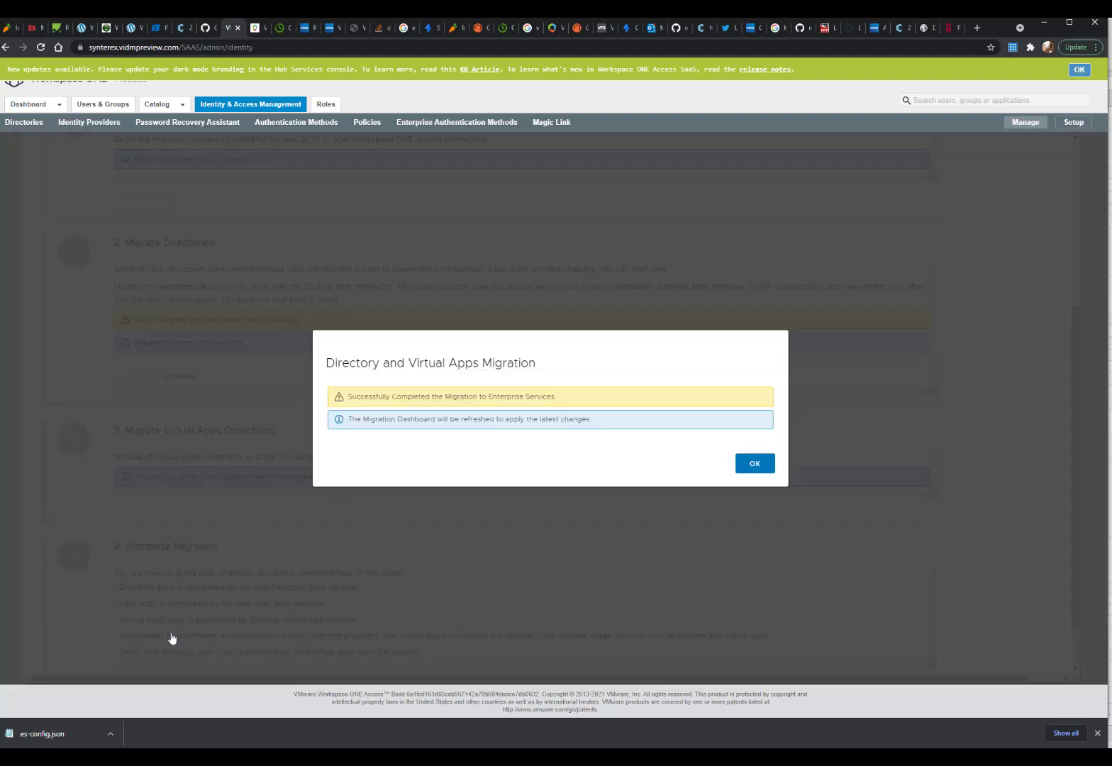
Dismiss the migration completion notice, and review the identity providers and the connectors in the setup area
left_click(763, 465)
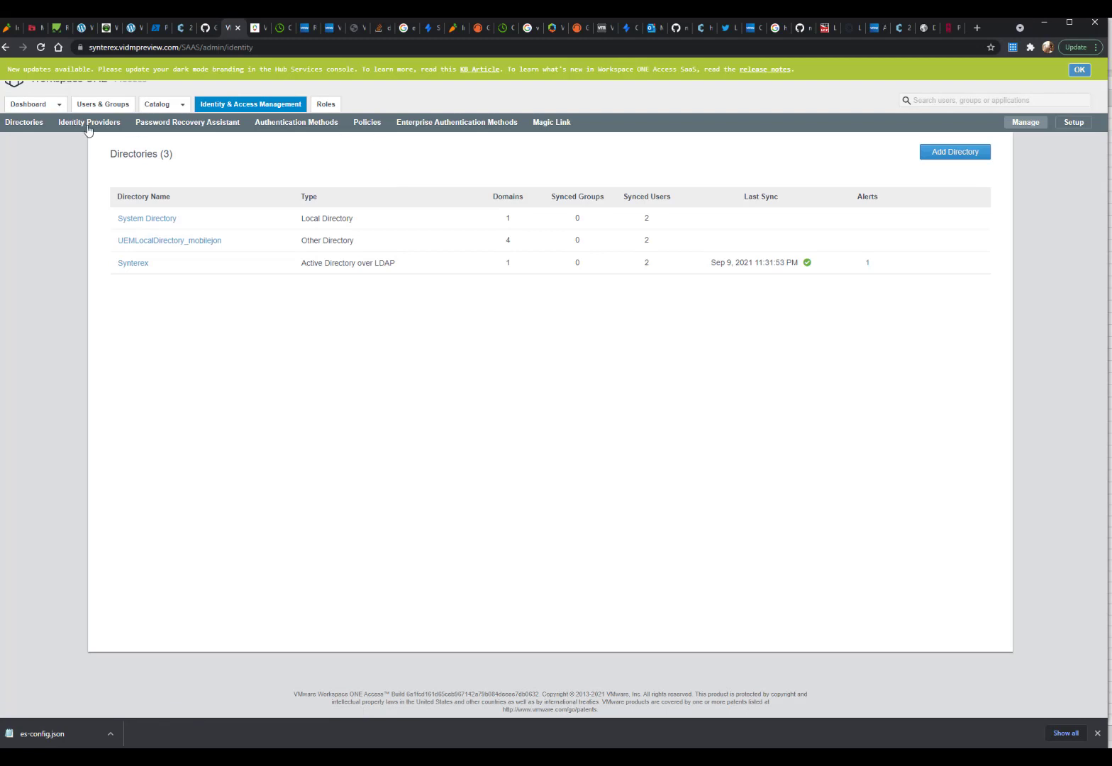
left_click(88, 129)
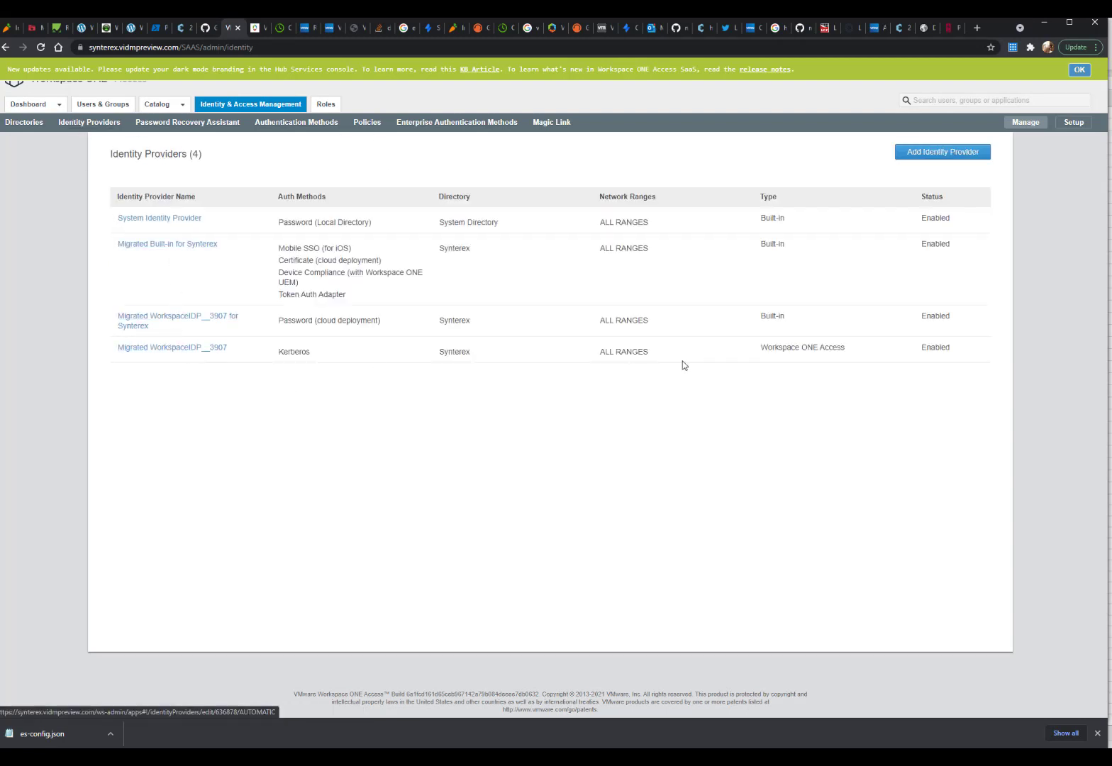
left_click(1074, 122)
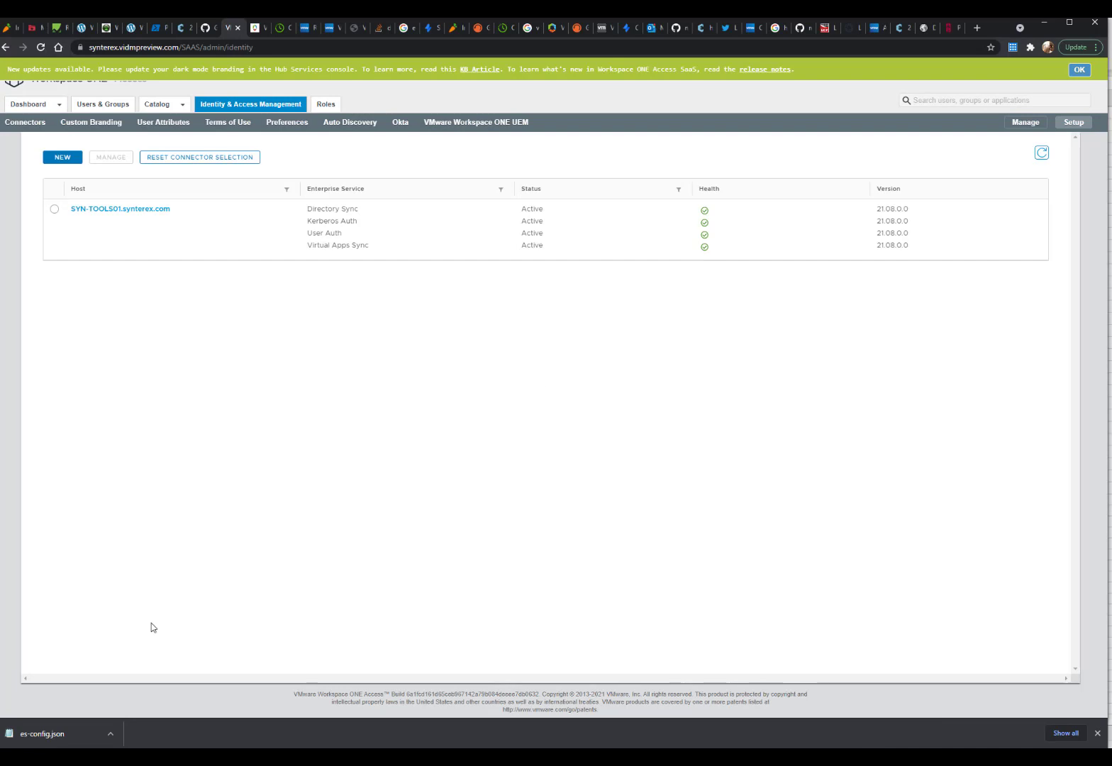
Switch to the SYN-TOOLS01 remote console in Edge and start uninstalling VMware Identity Manager Connector 19.3.0.1
key("alt+Tab")
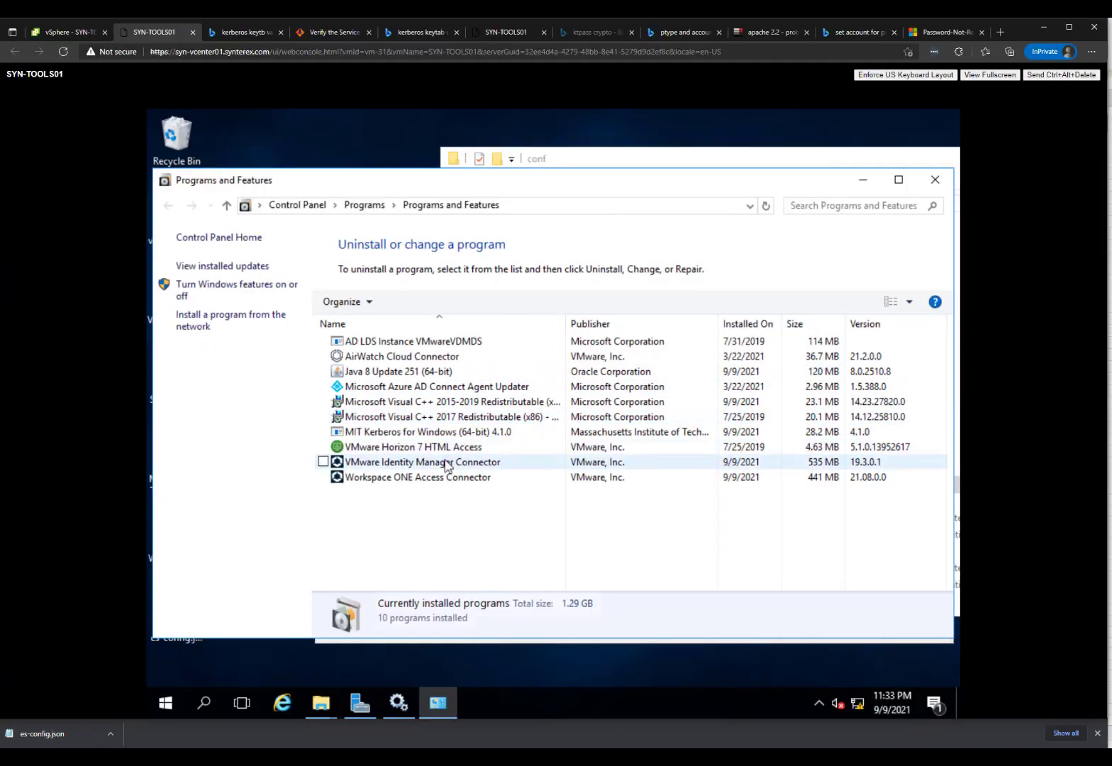
left_click(454, 463)
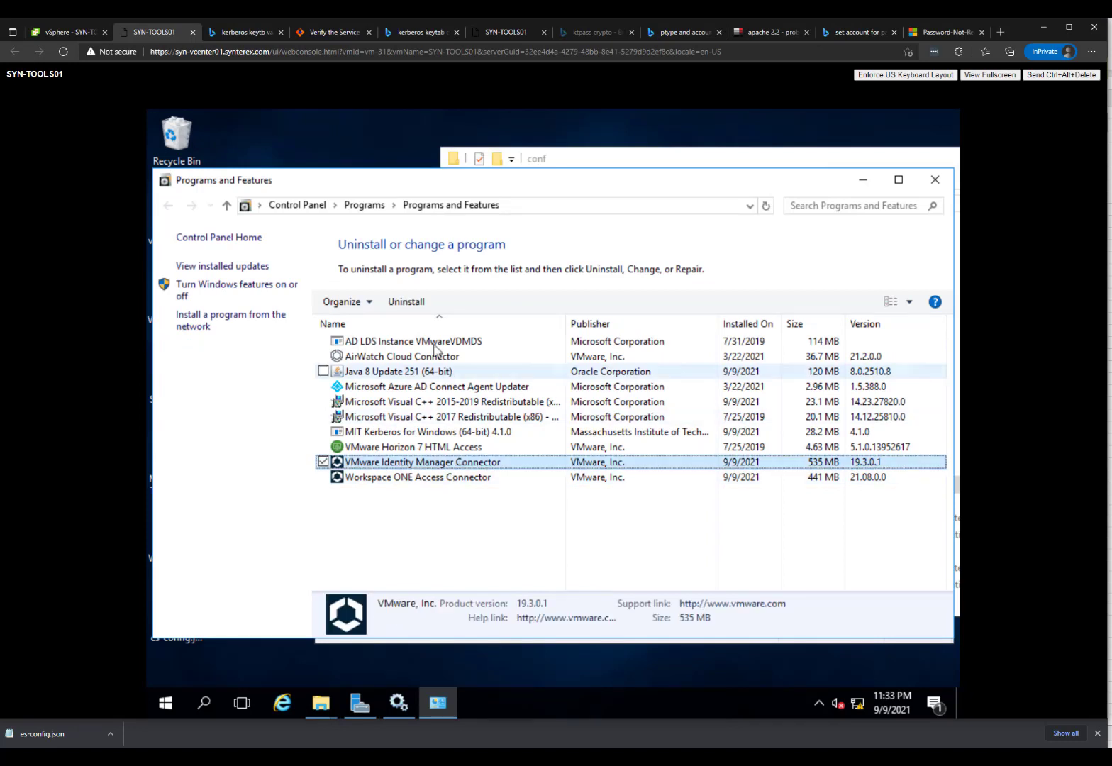
left_click(412, 309)
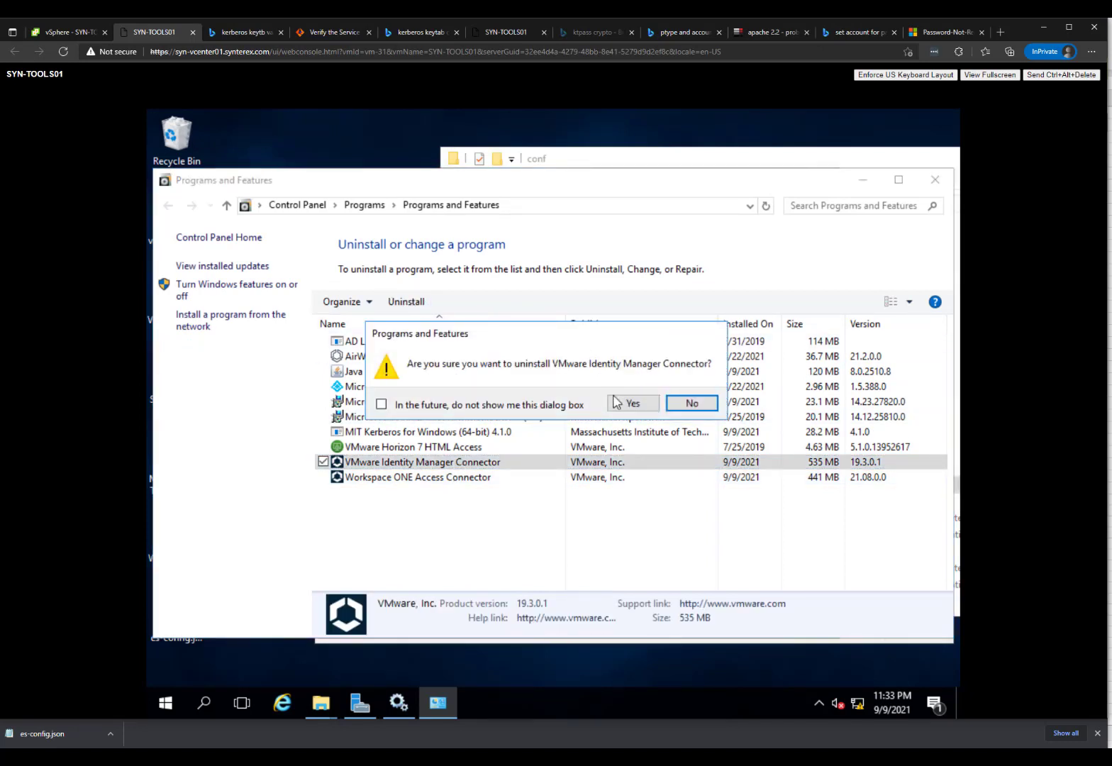